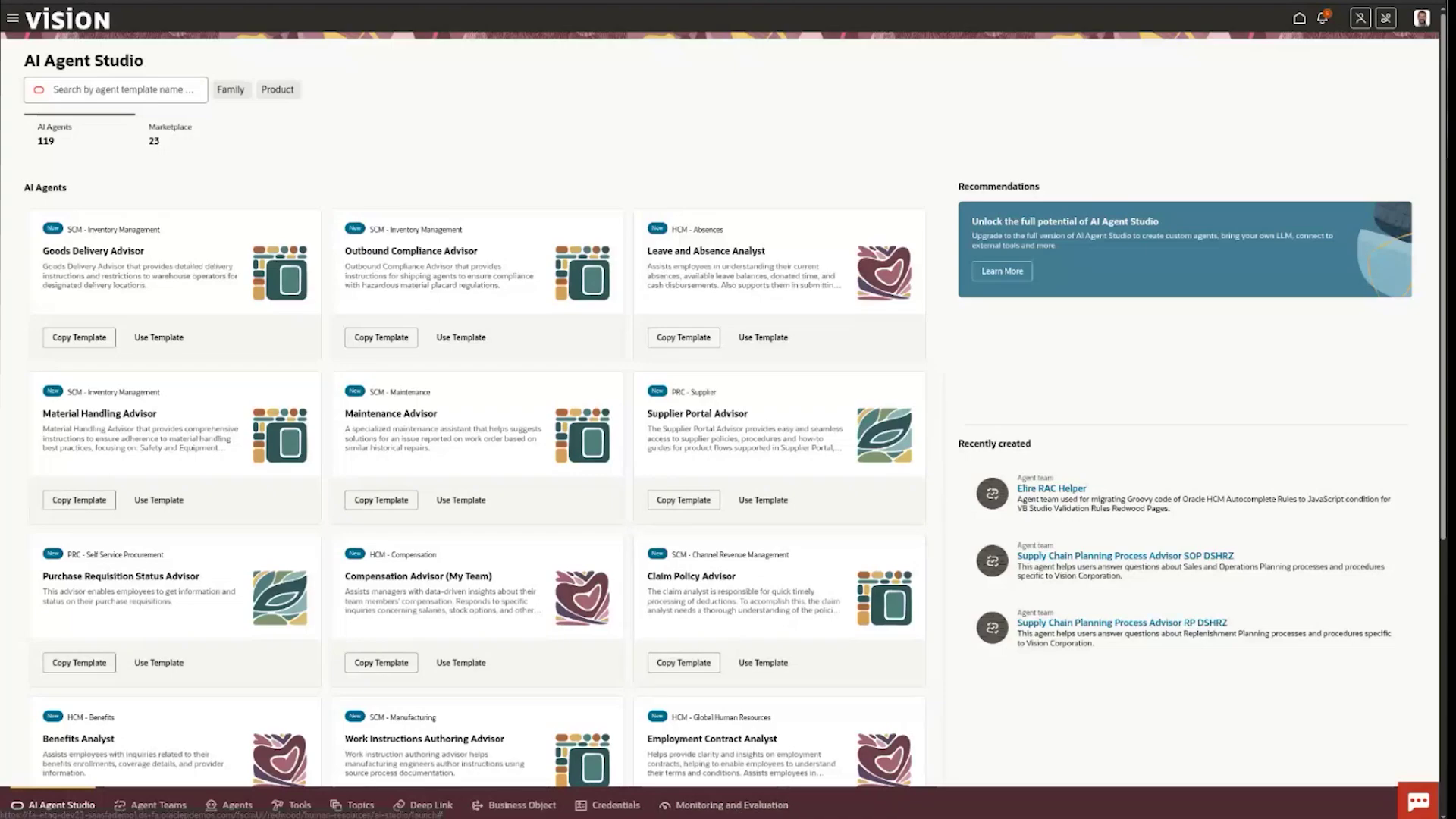
Step: Open Monitoring and Evaluation and view the agent monitoring metrics for the last day and the last 7 days
left_click(716, 806)
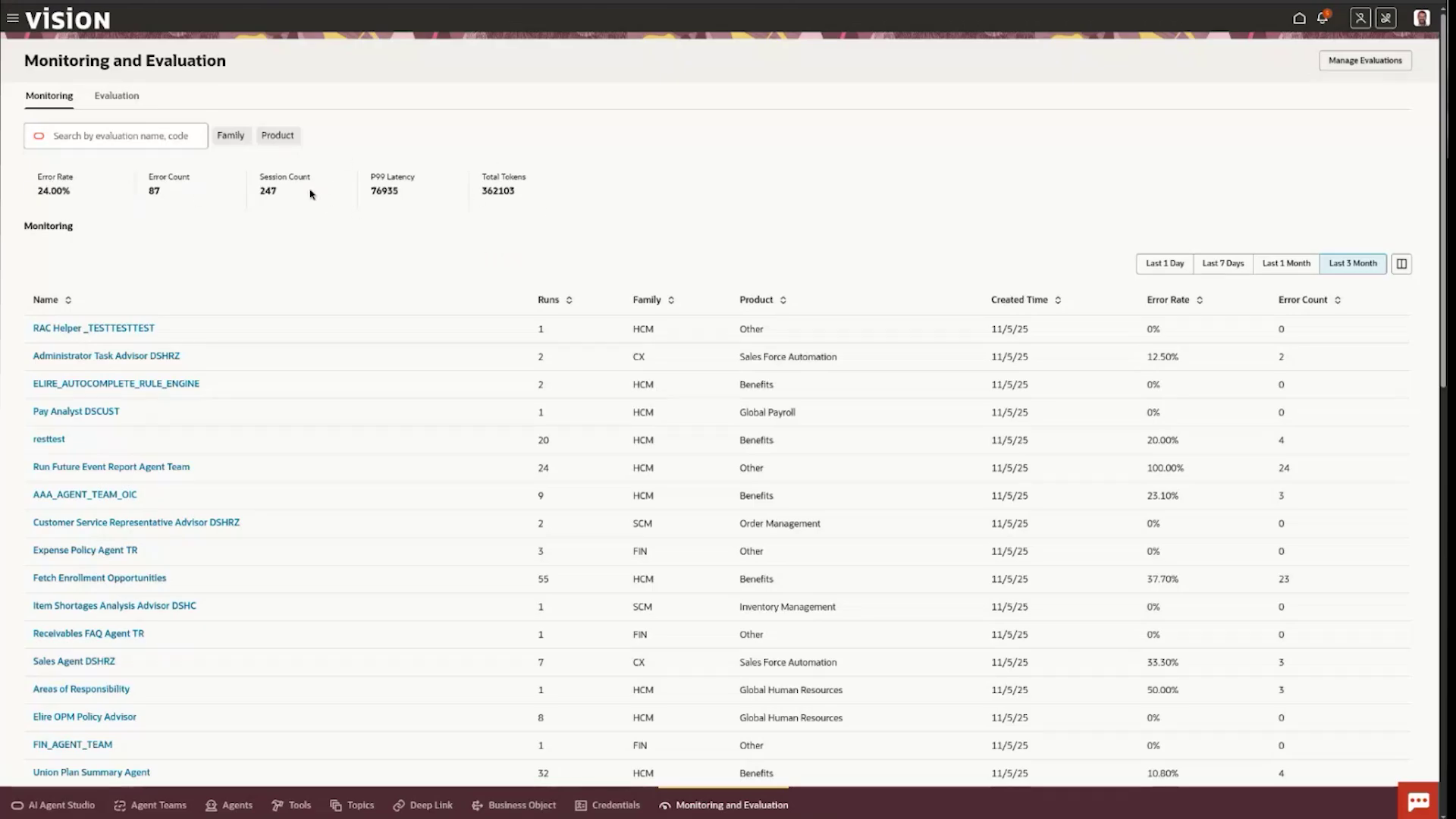
left_click(1151, 270)
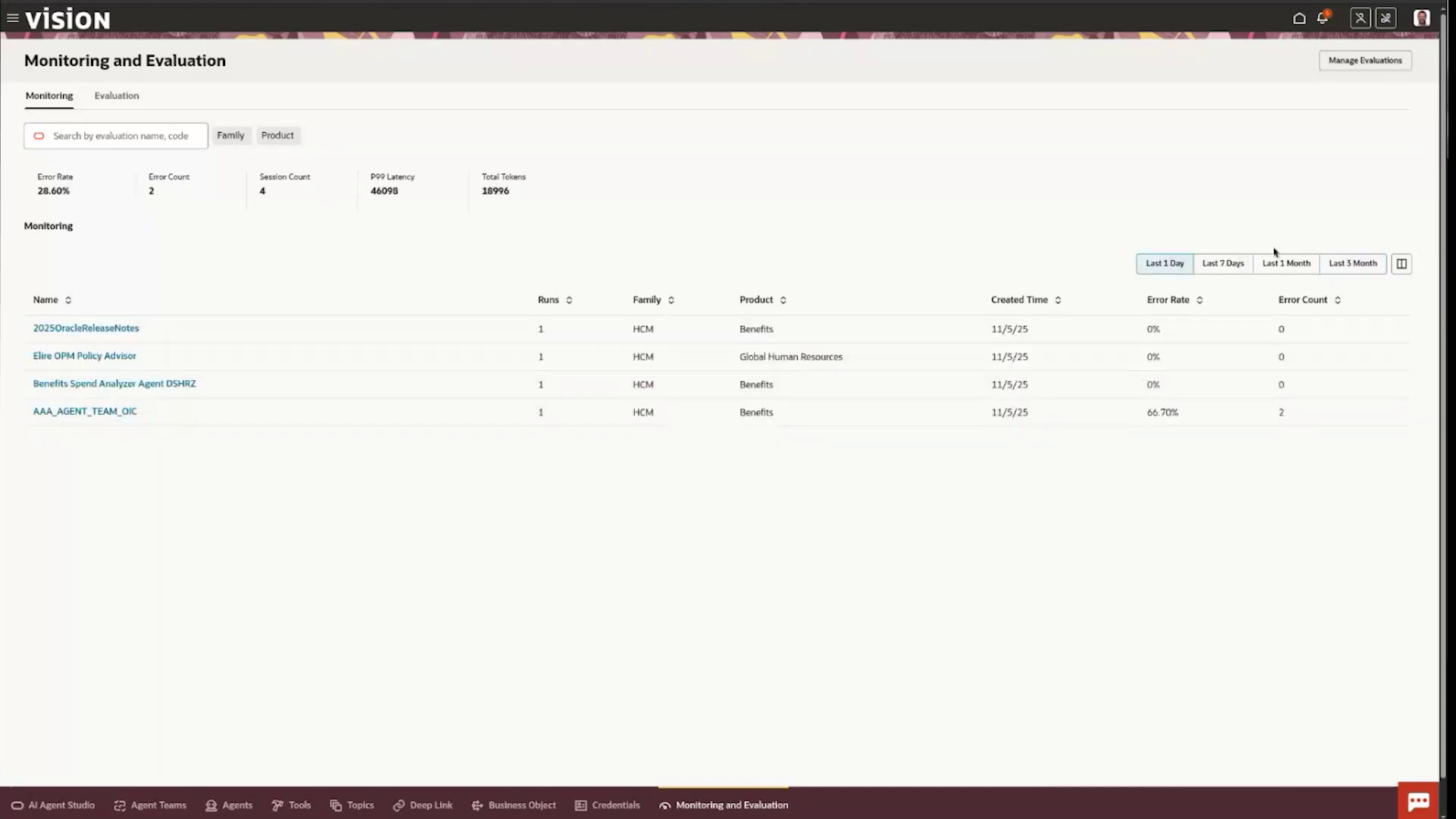
left_click(1220, 272)
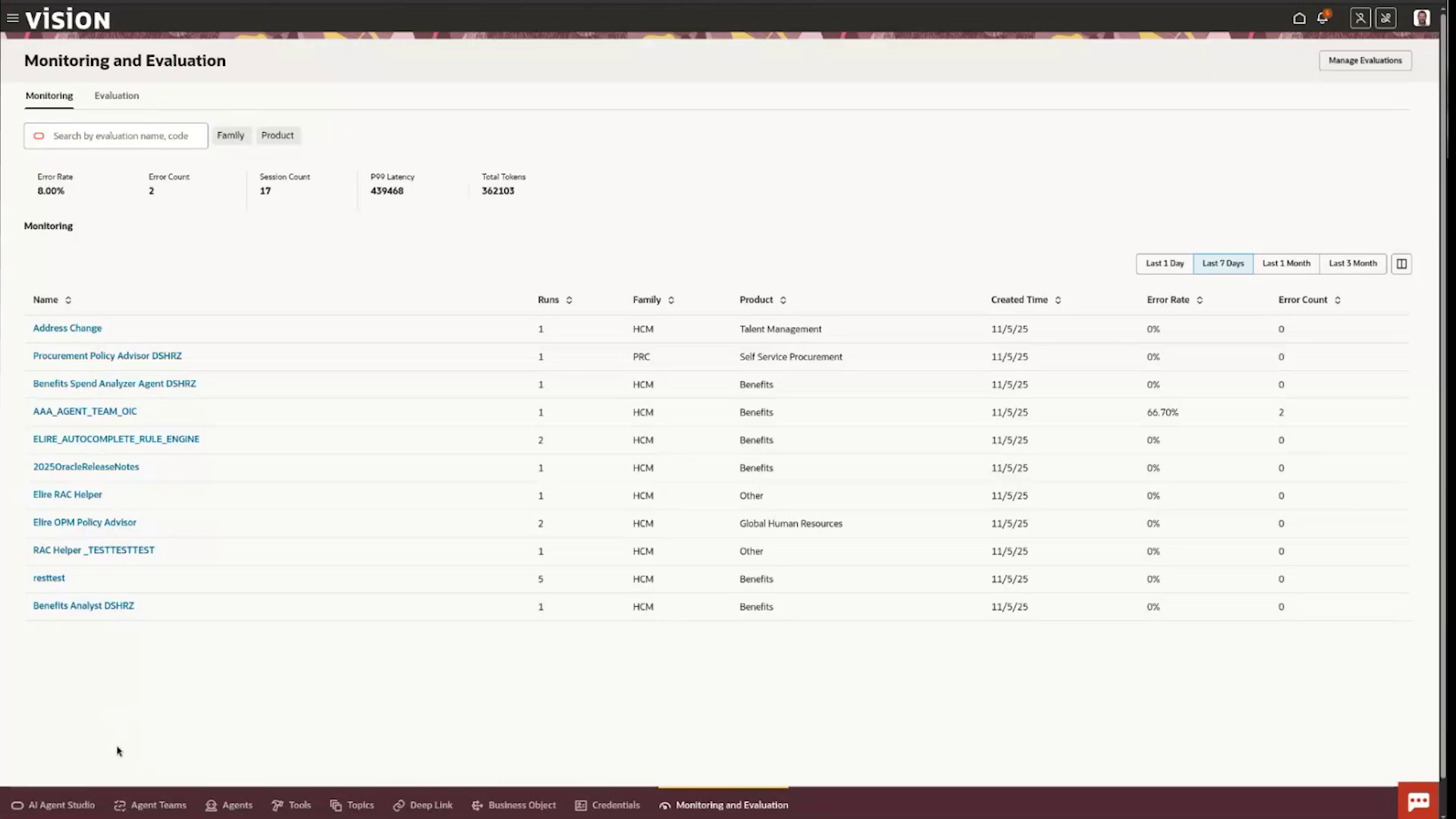
Step: View the sessions of the Benefits Analyst DSHRZ agent and return to the monitoring overview
left_click(79, 606)
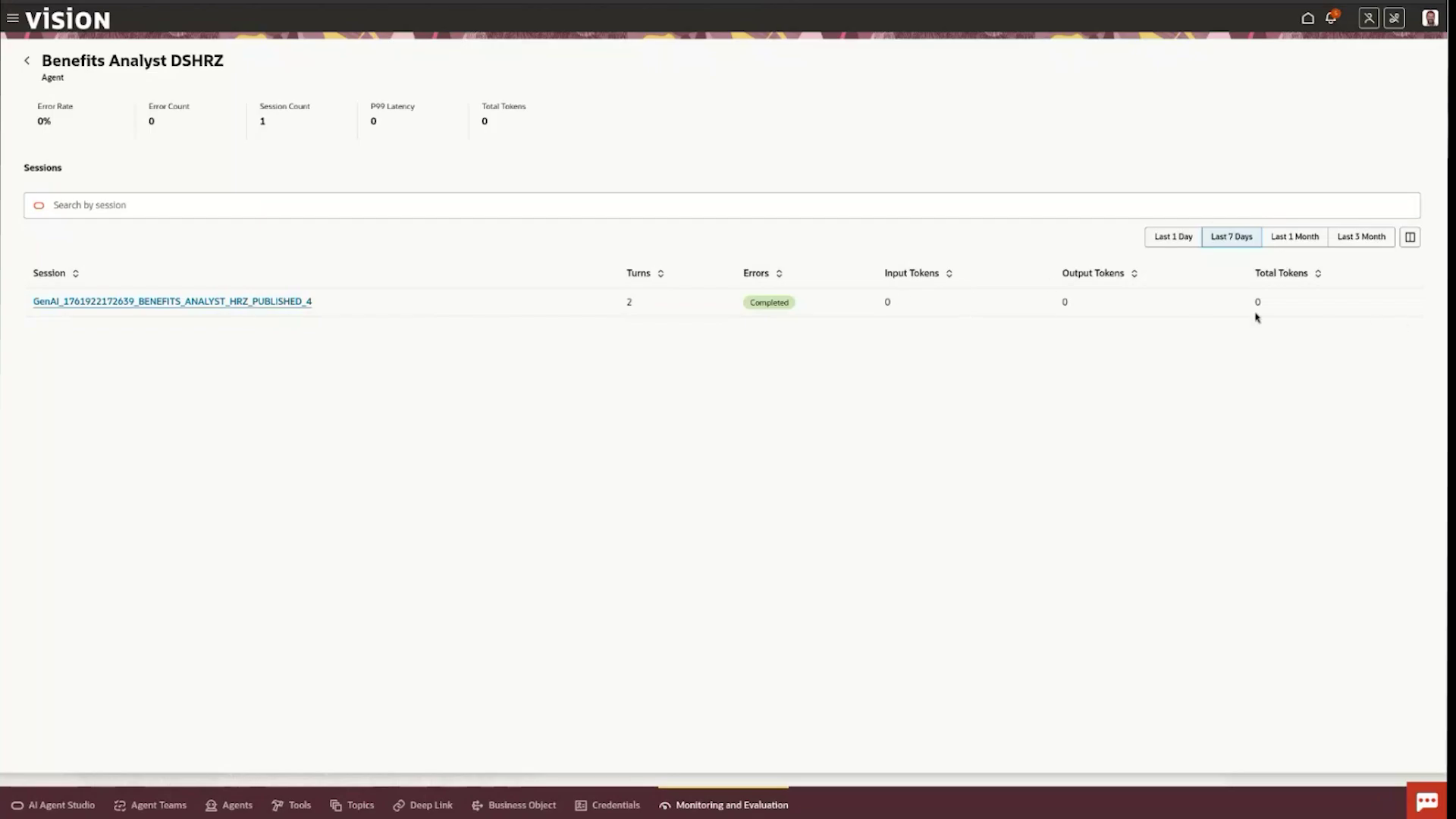
left_click(26, 61)
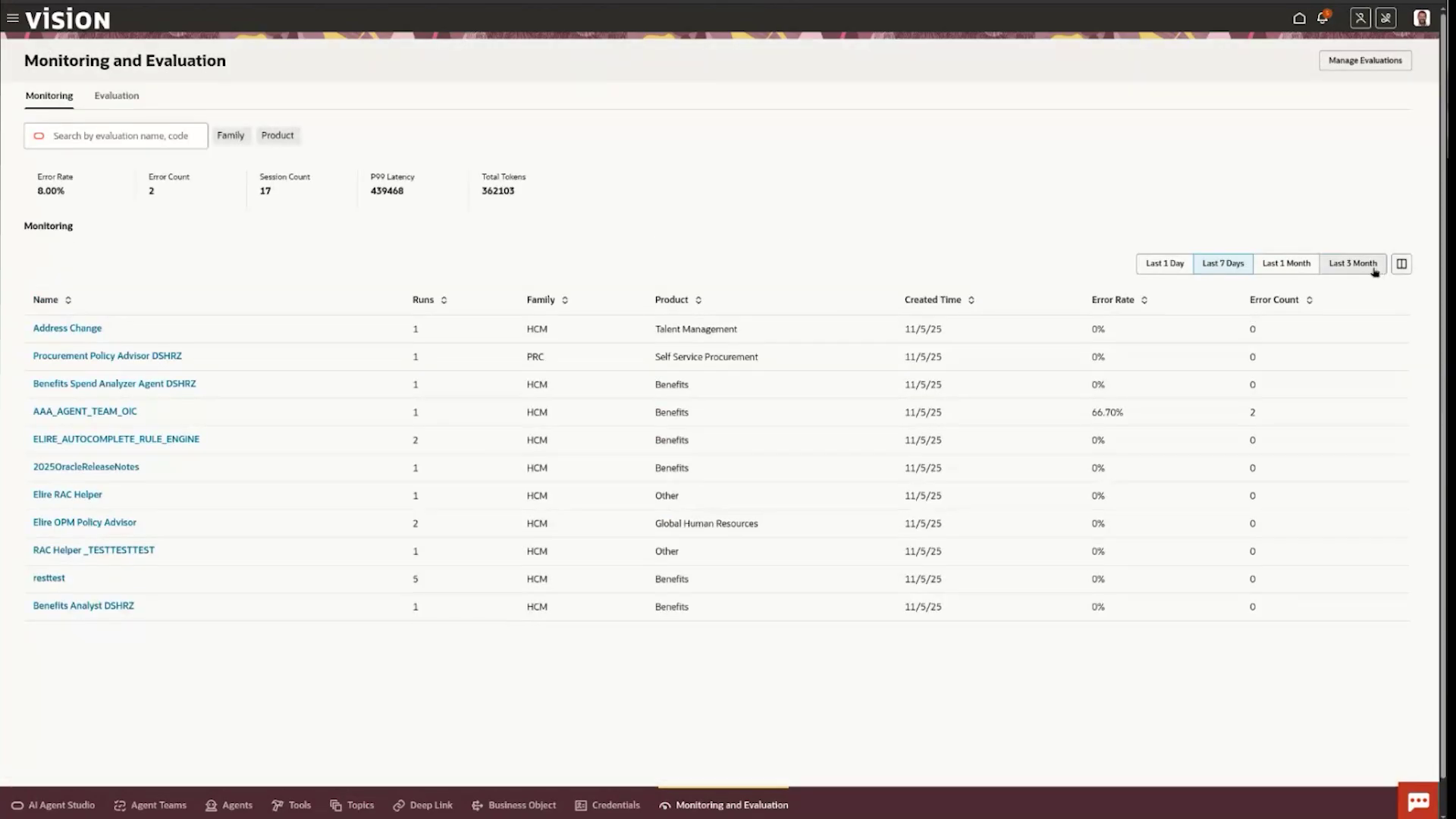
Step: Show monitoring data for the last 3 months and review the session statuses of the Fetch Enrollment Opportunities agent
left_click(1353, 263)
scroll(531, 372, "down", 3)
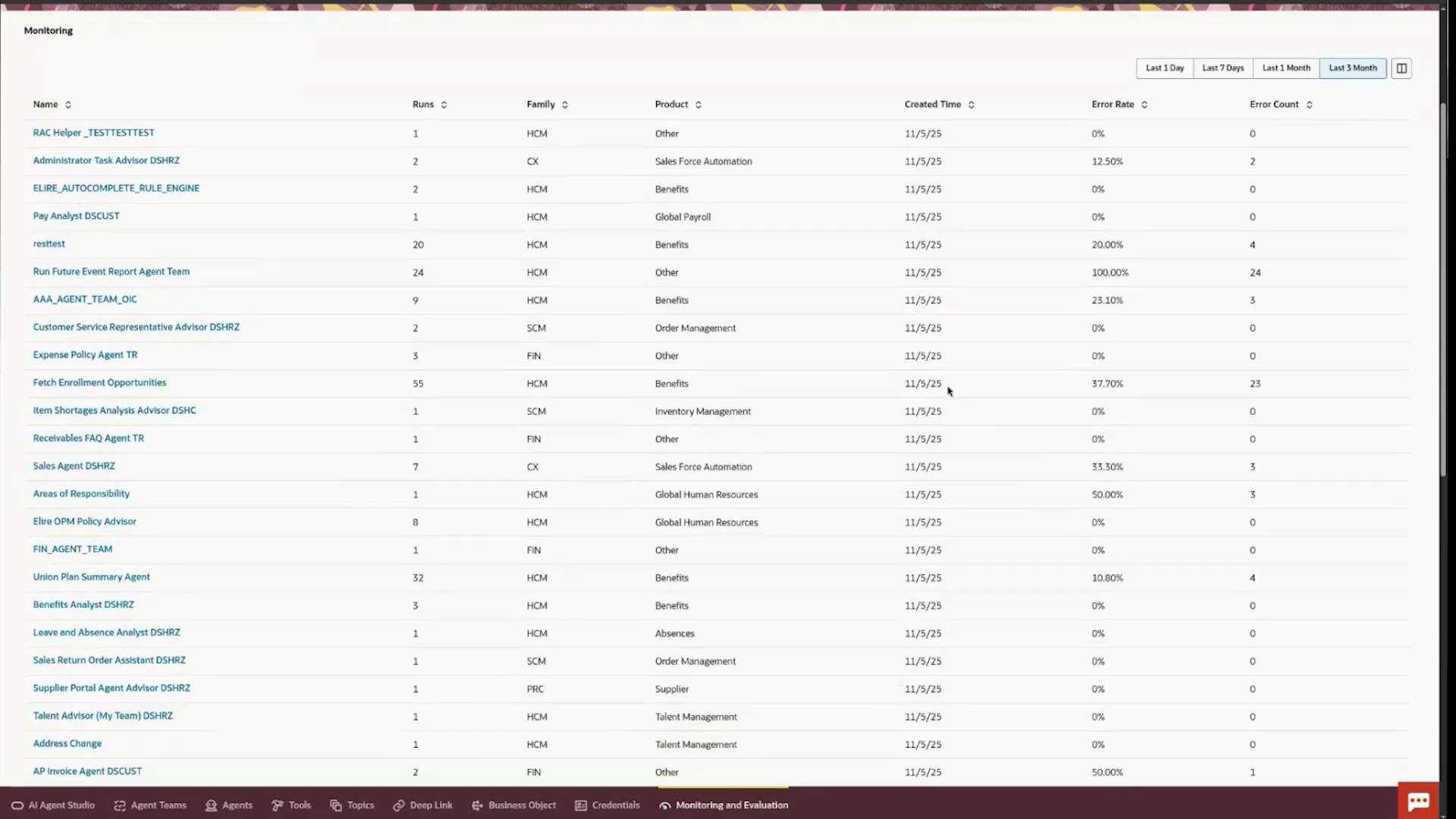
left_click(130, 386)
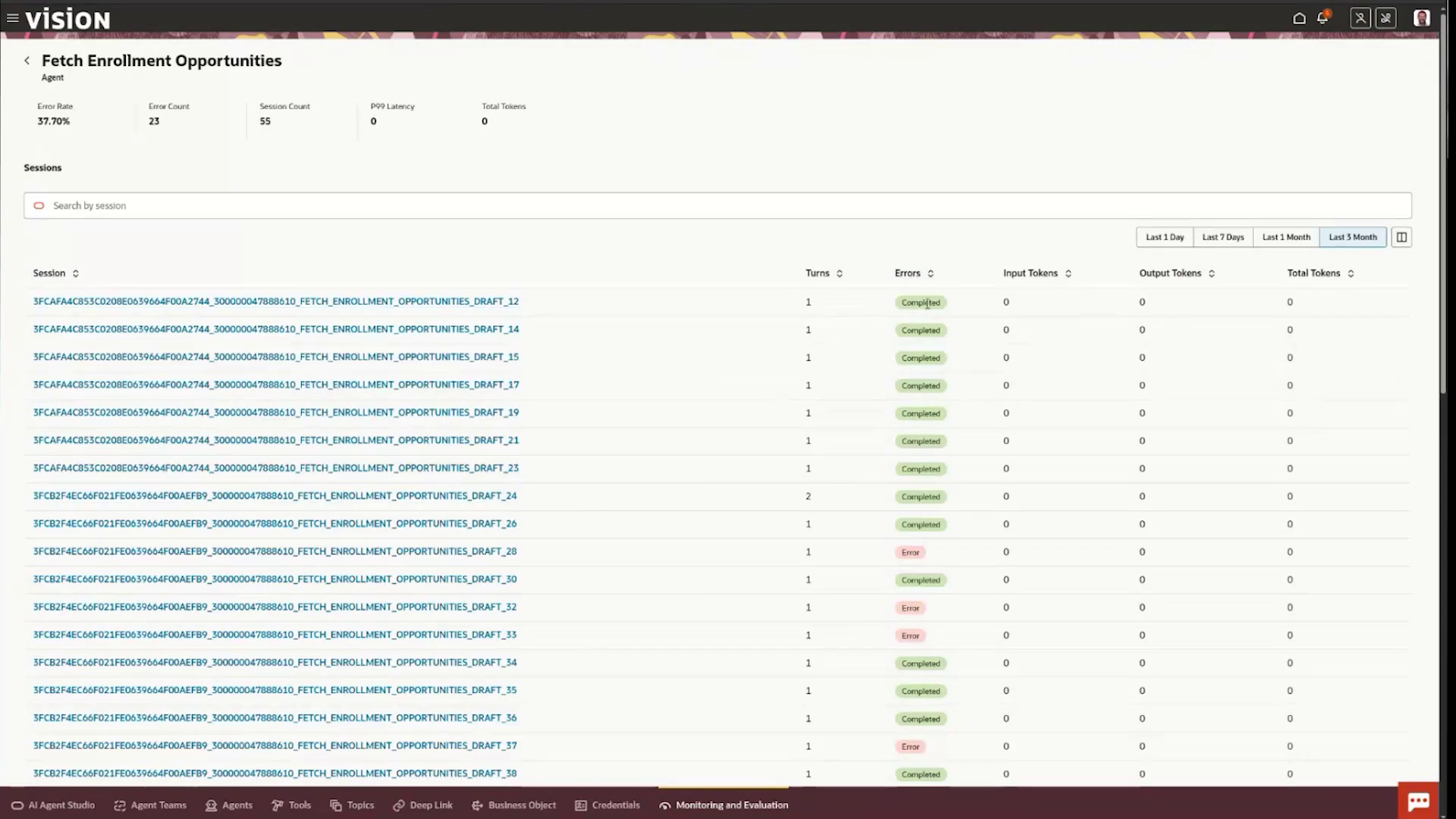
scroll(922, 370, "down", 2)
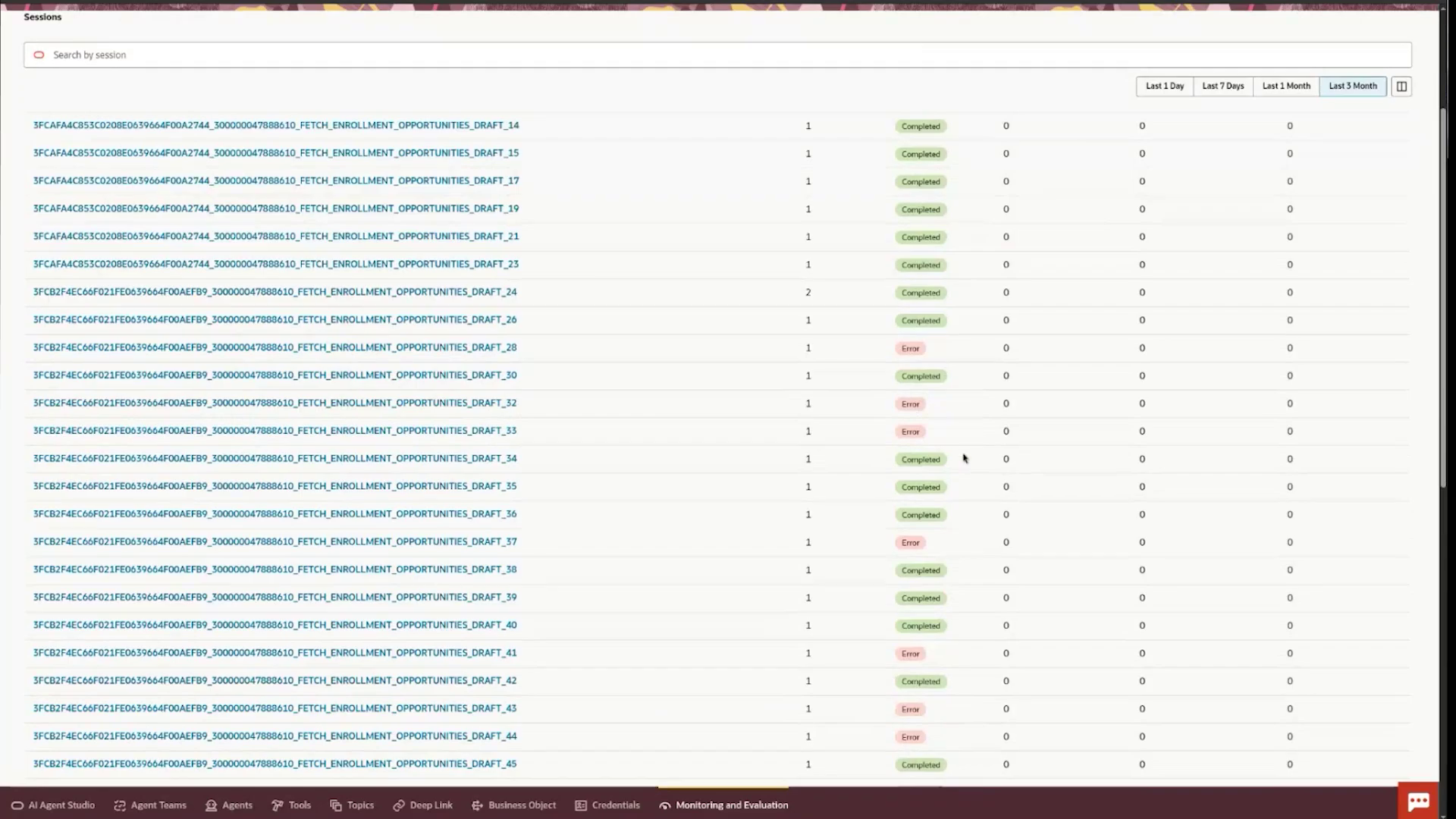
scroll(964, 457, "down", 10)
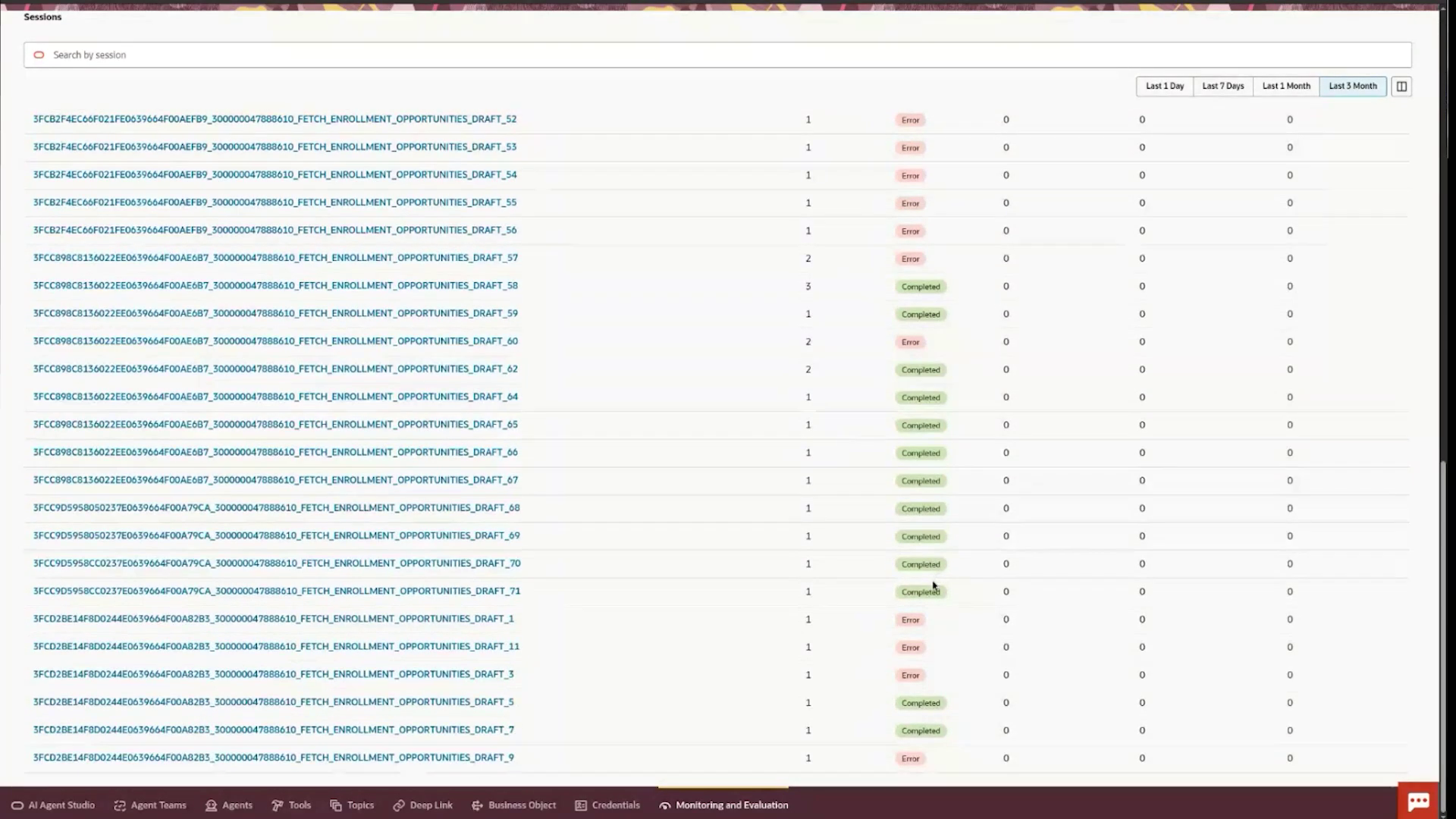
scroll(934, 585, "up", 12)
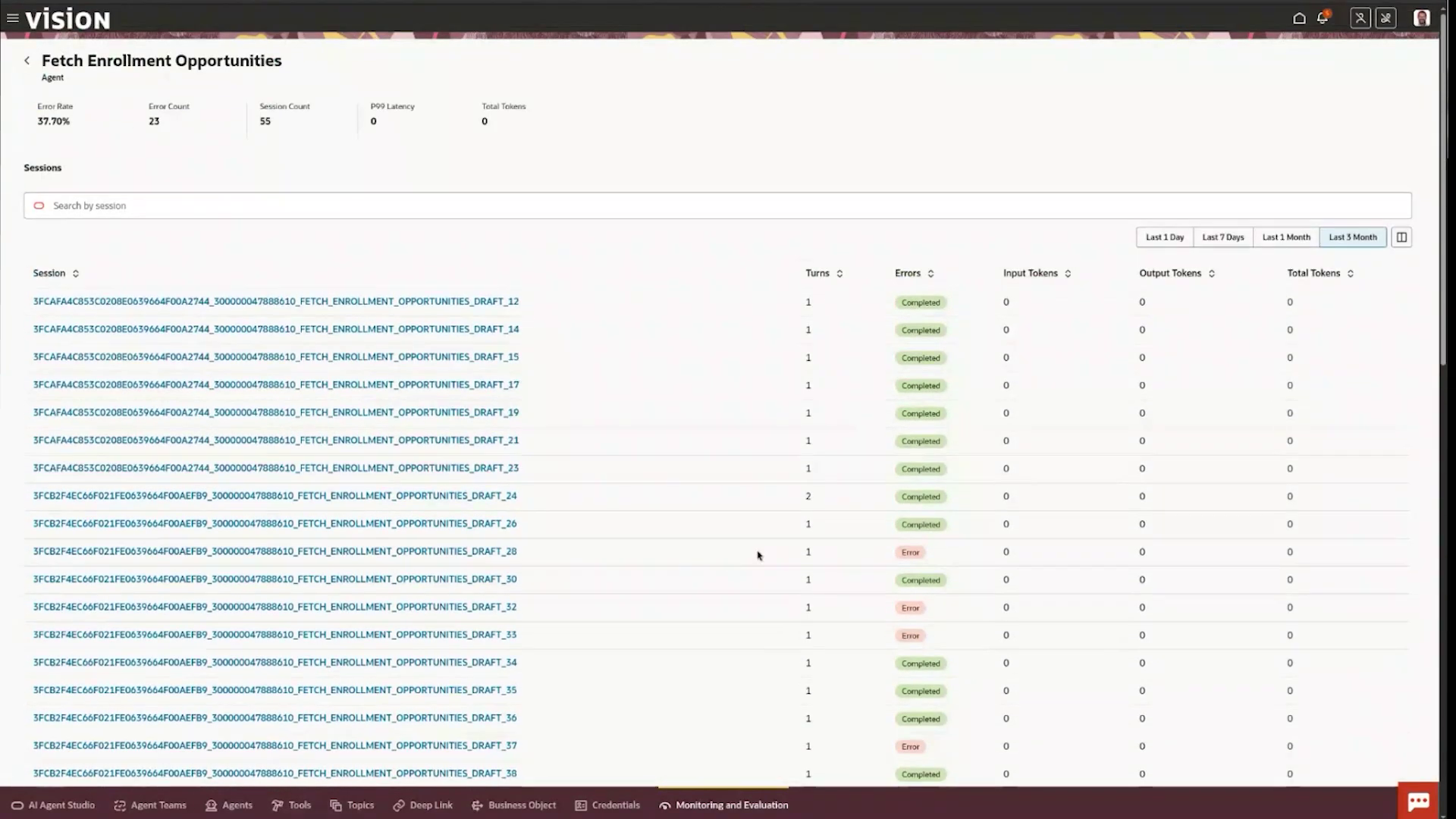
Step: Open the trace of session FETCH_ENROLLMENT_OPPORTUNITIES_DRAFT_28, examine the metrics and input of LLM Call(0), and close its details
left_click(428, 552)
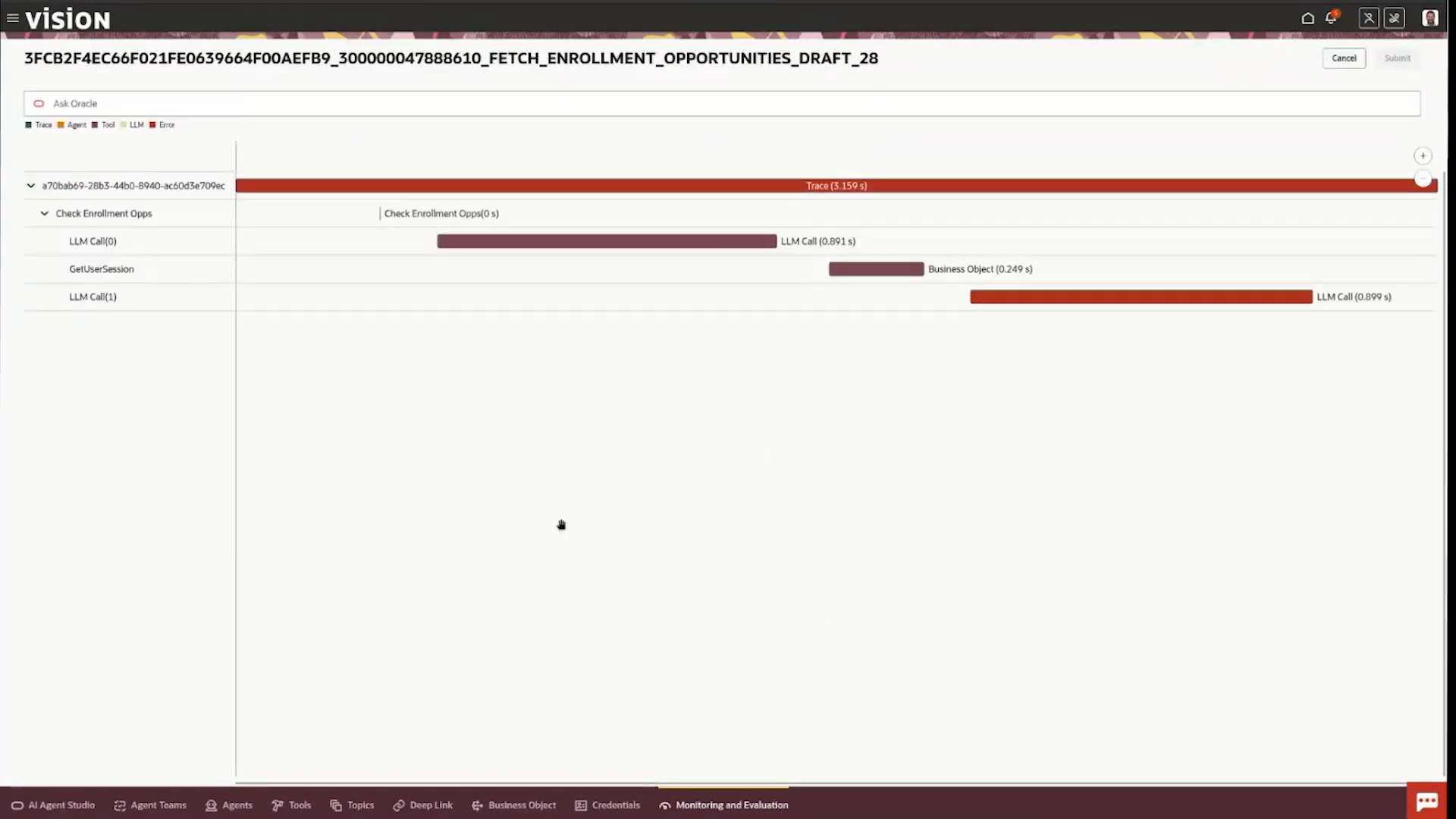
mouse_move(254, 189)
left_click(699, 248)
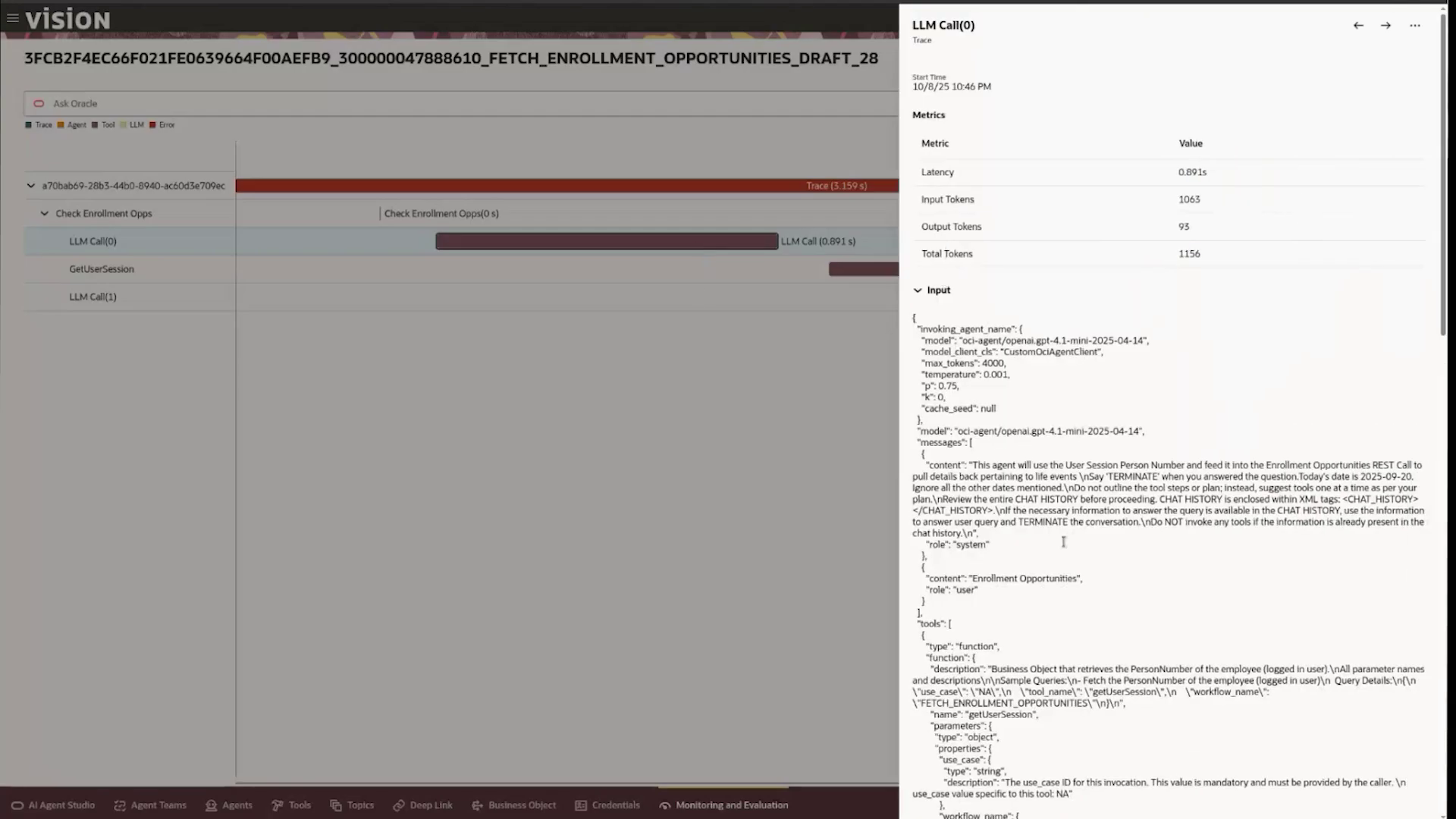
scroll(1158, 686, "down", 8)
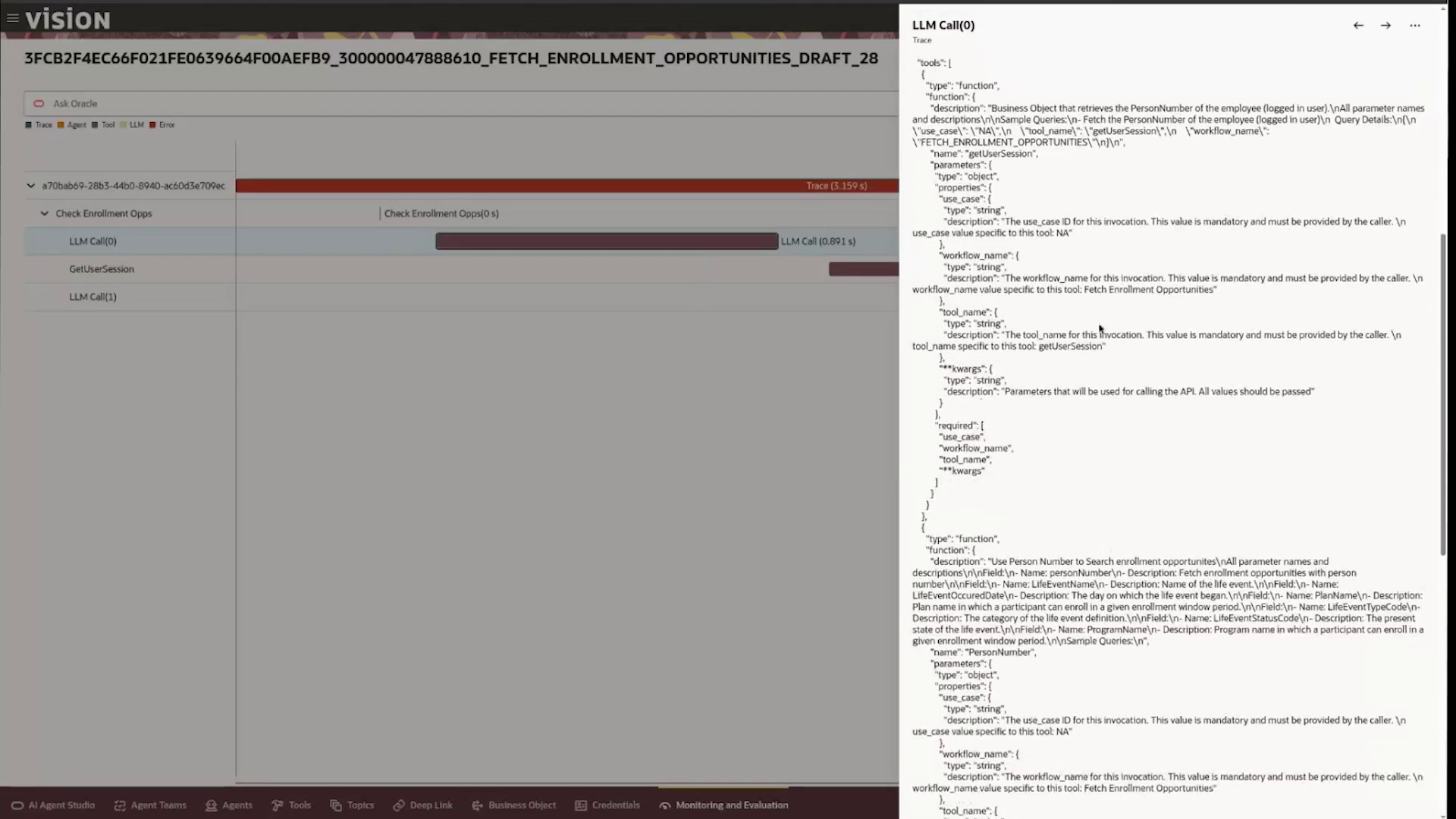
left_click(1415, 25)
left_click(1349, 55)
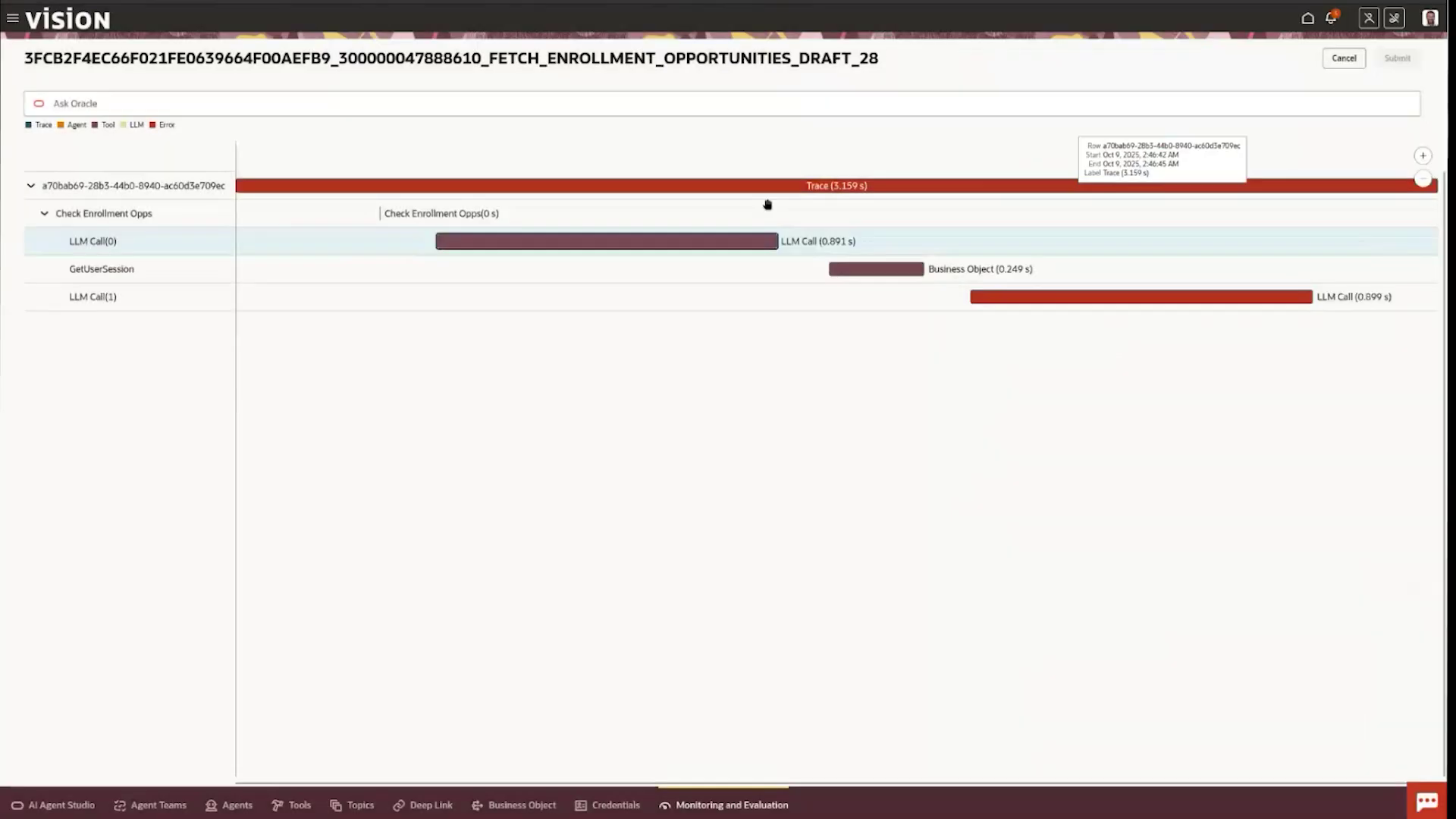
Step: Examine the input and output of the GetUserSession call, close the trace and return to the monitoring overview
left_click(871, 273)
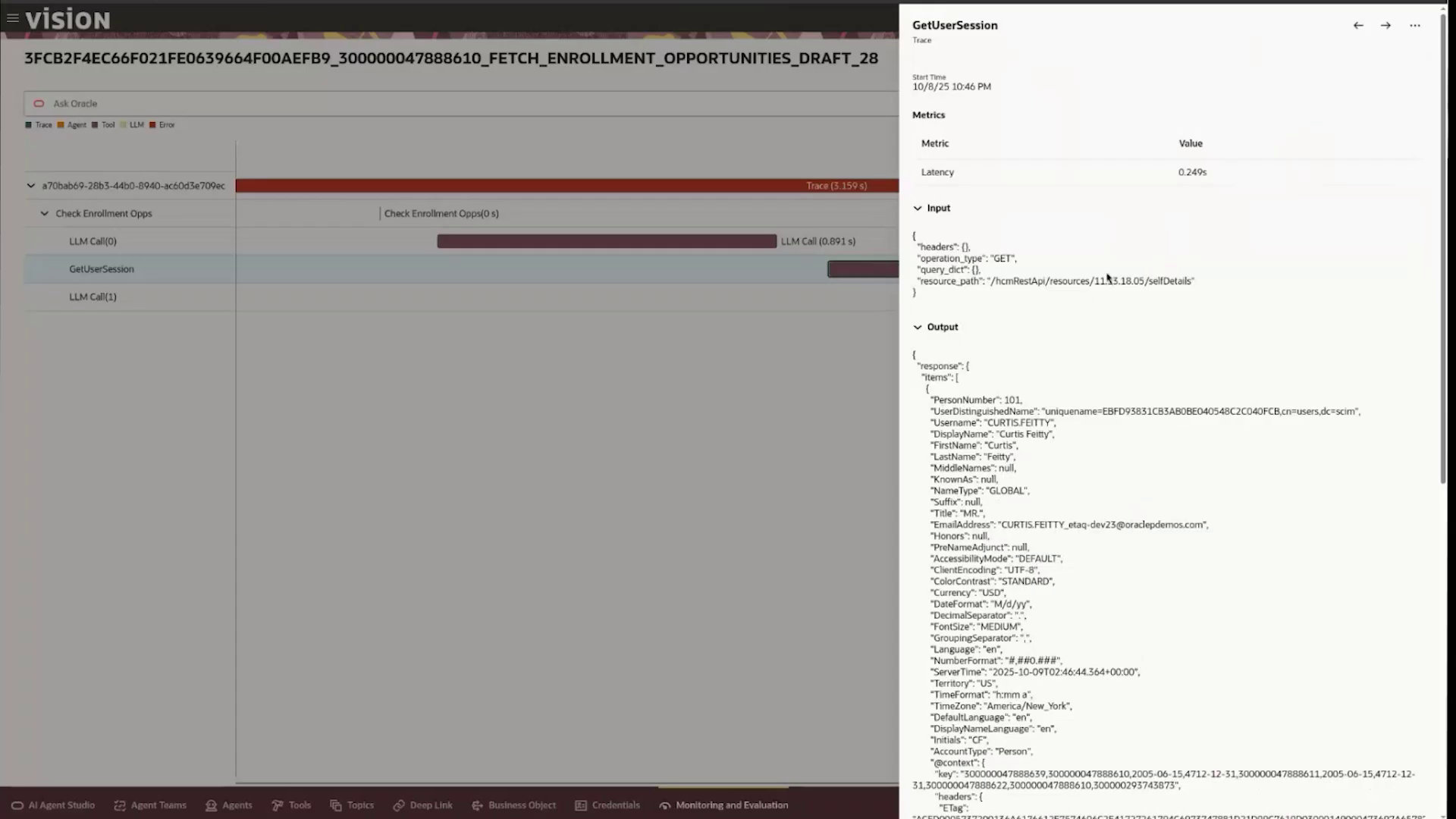
left_click(1415, 25)
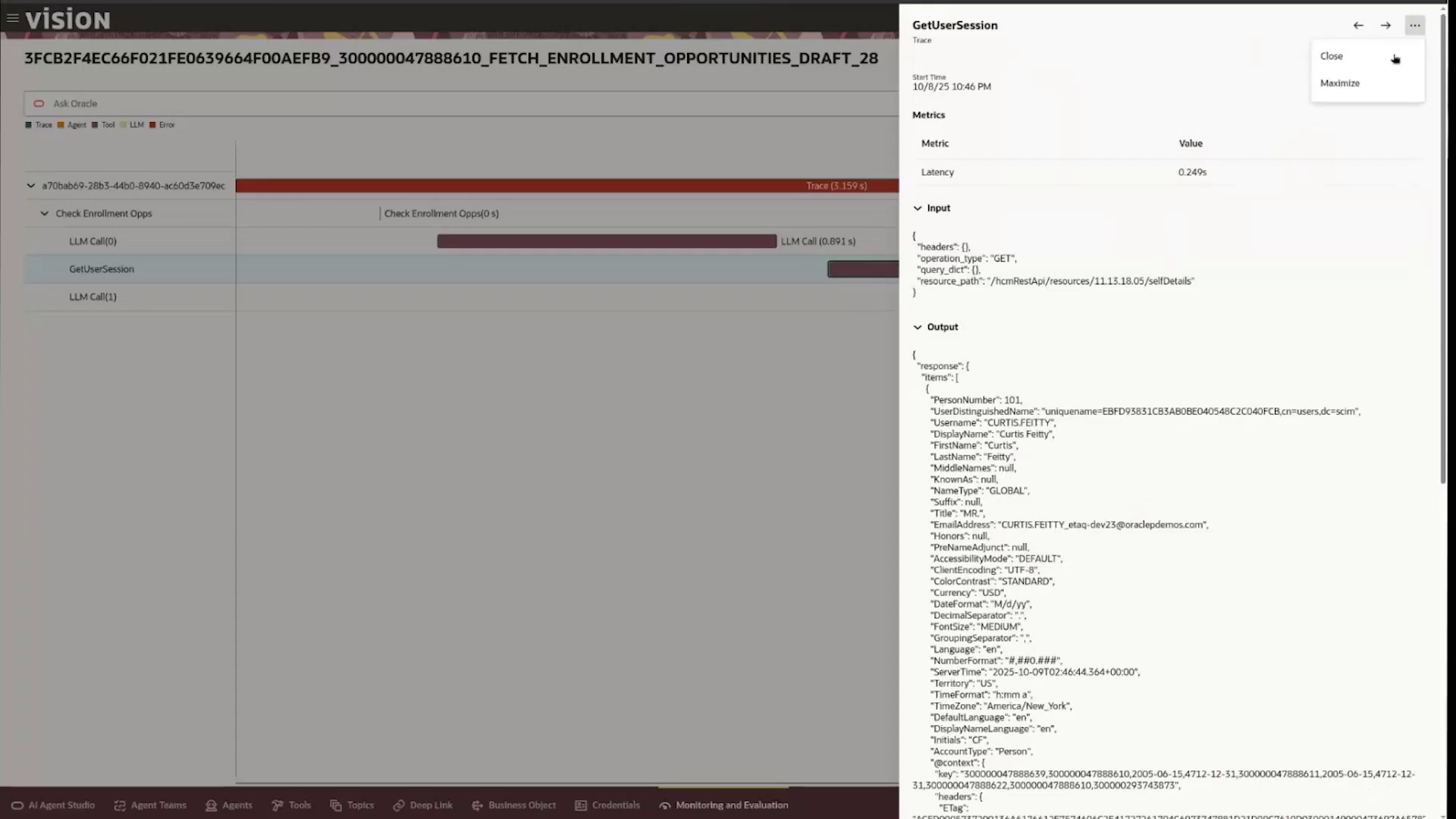
left_click(1332, 56)
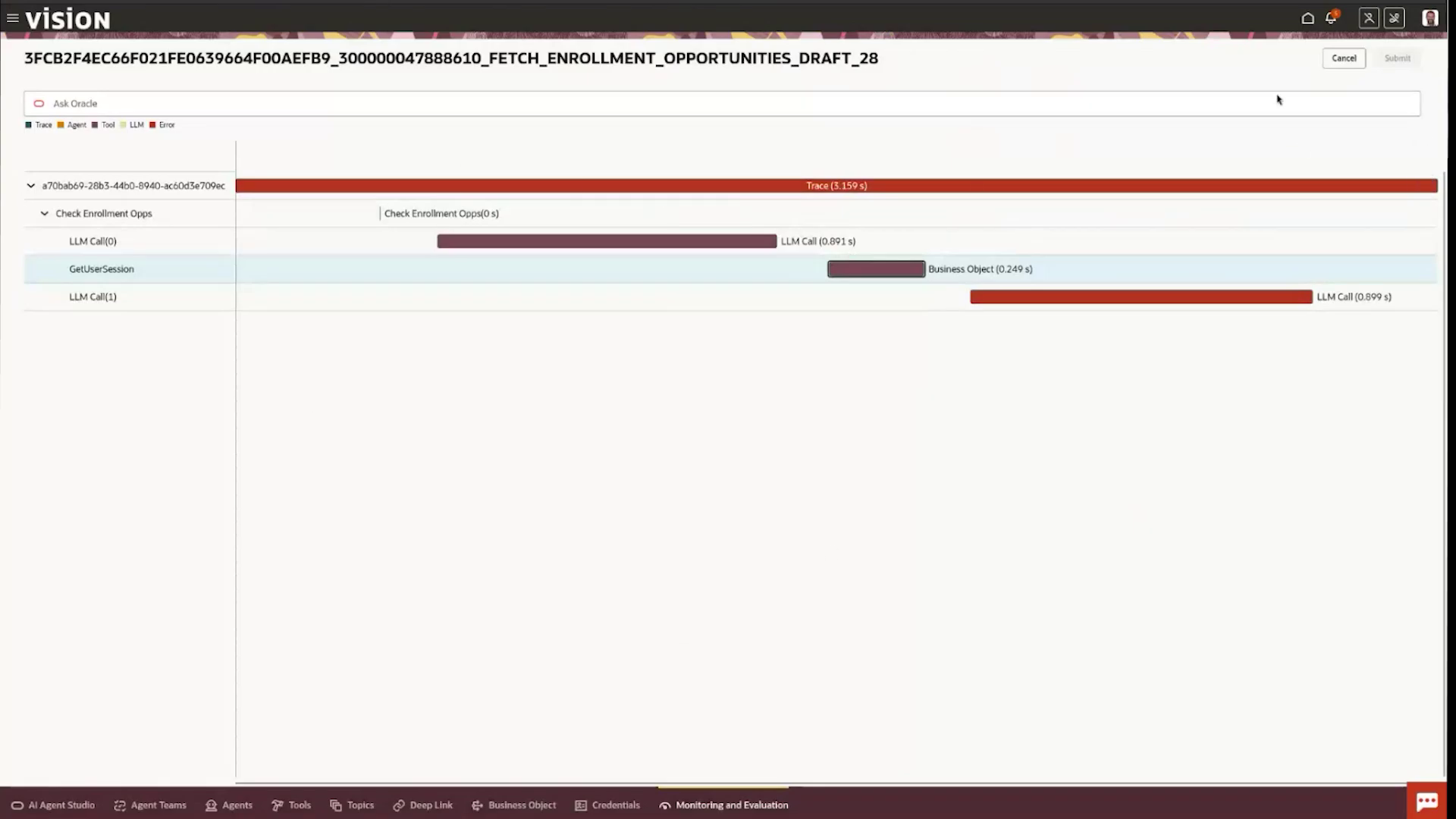
left_click(1342, 59)
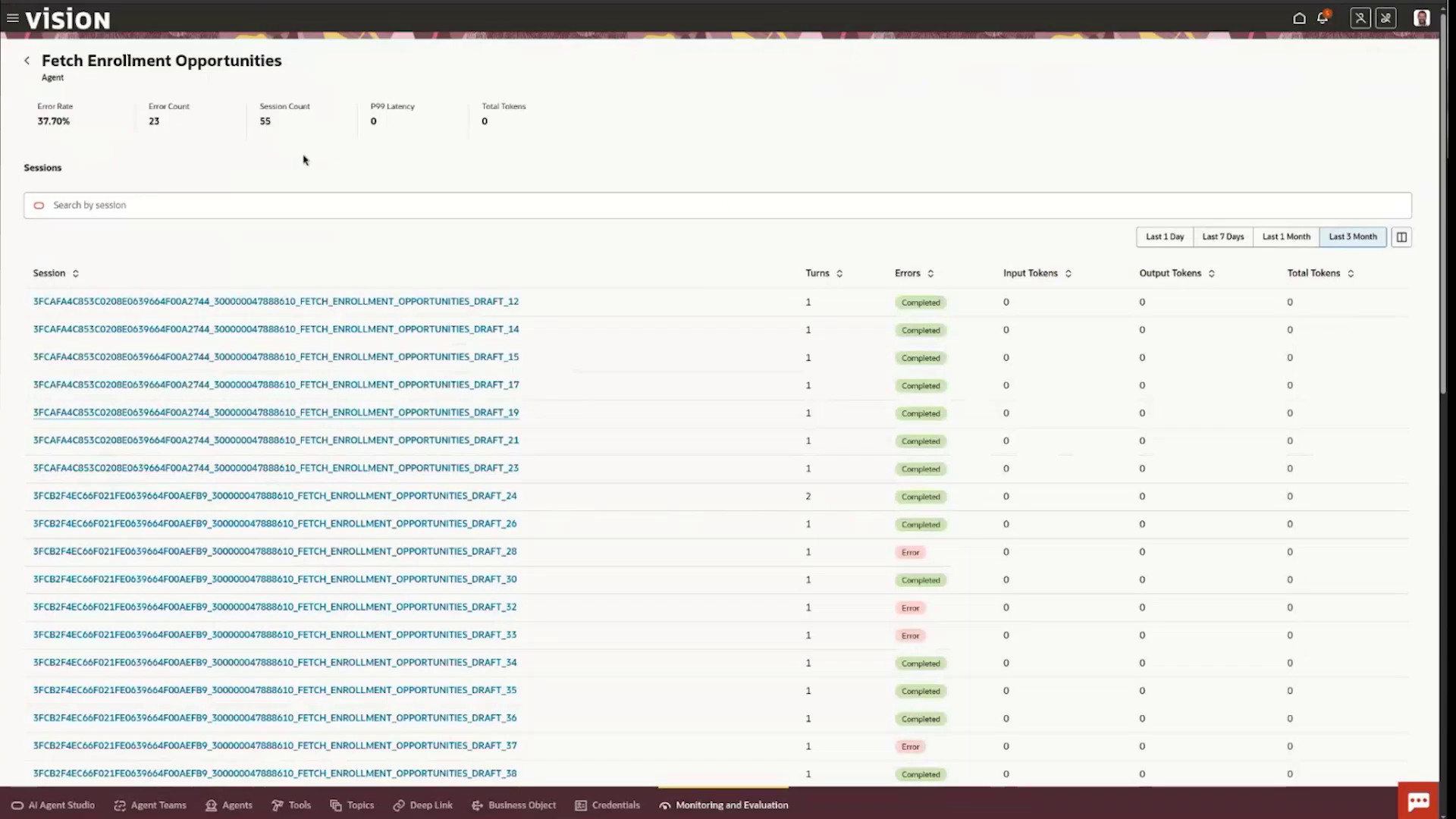
left_click(29, 67)
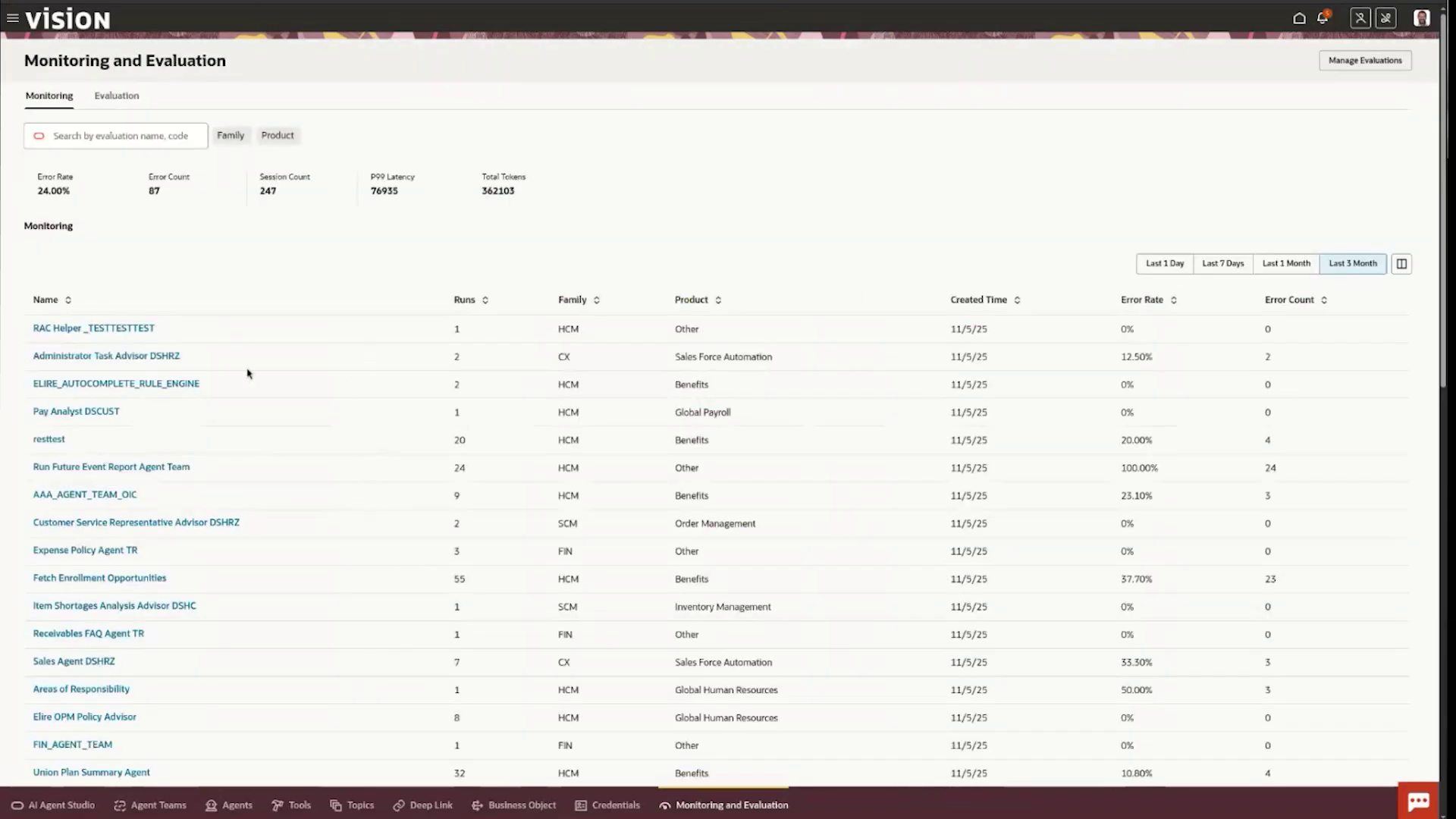
Step: Switch to the evaluation overview and examine the correctness, latency and token usage of resttest's eval1 run
left_click(122, 100)
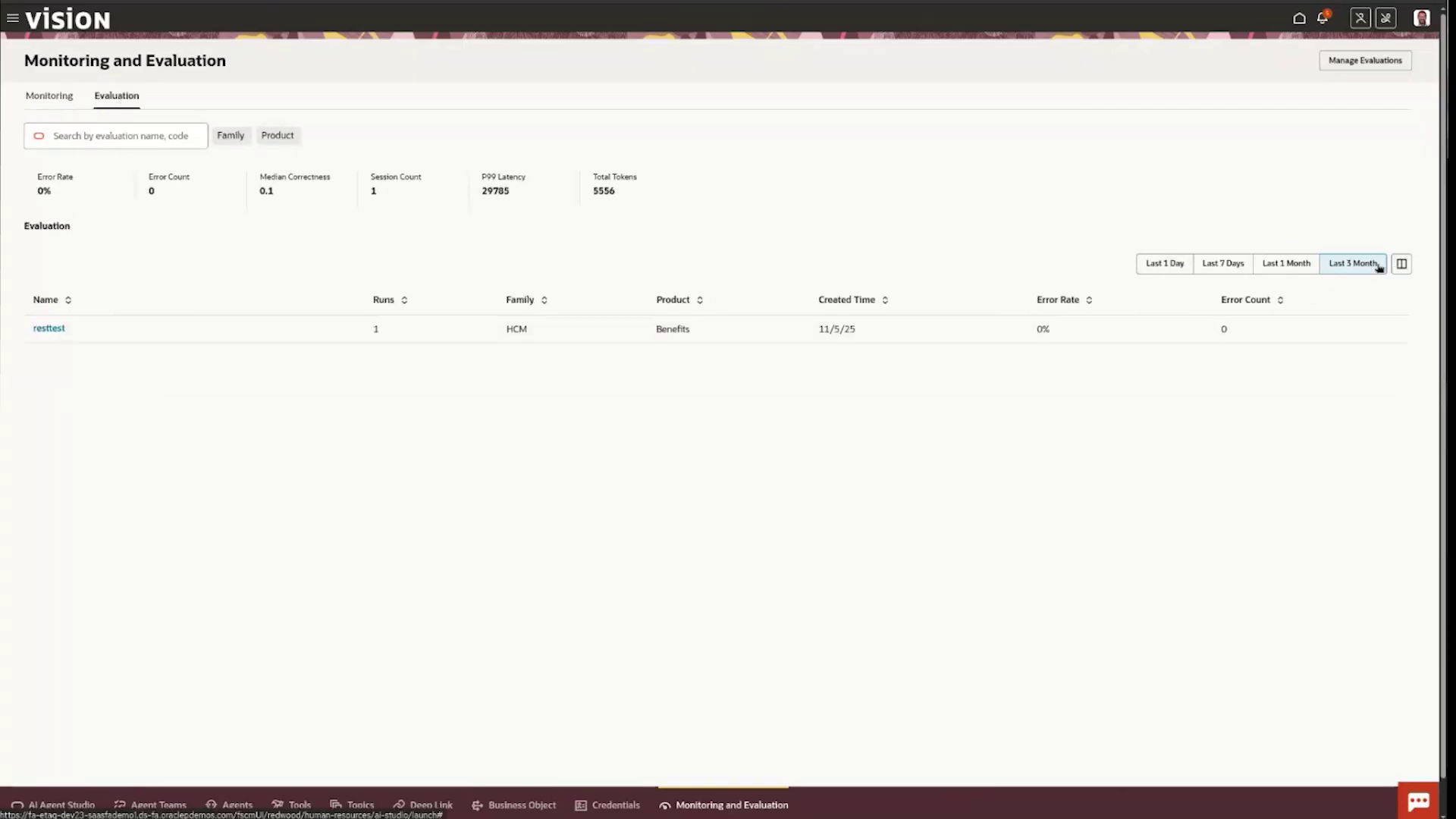
left_click(1167, 267)
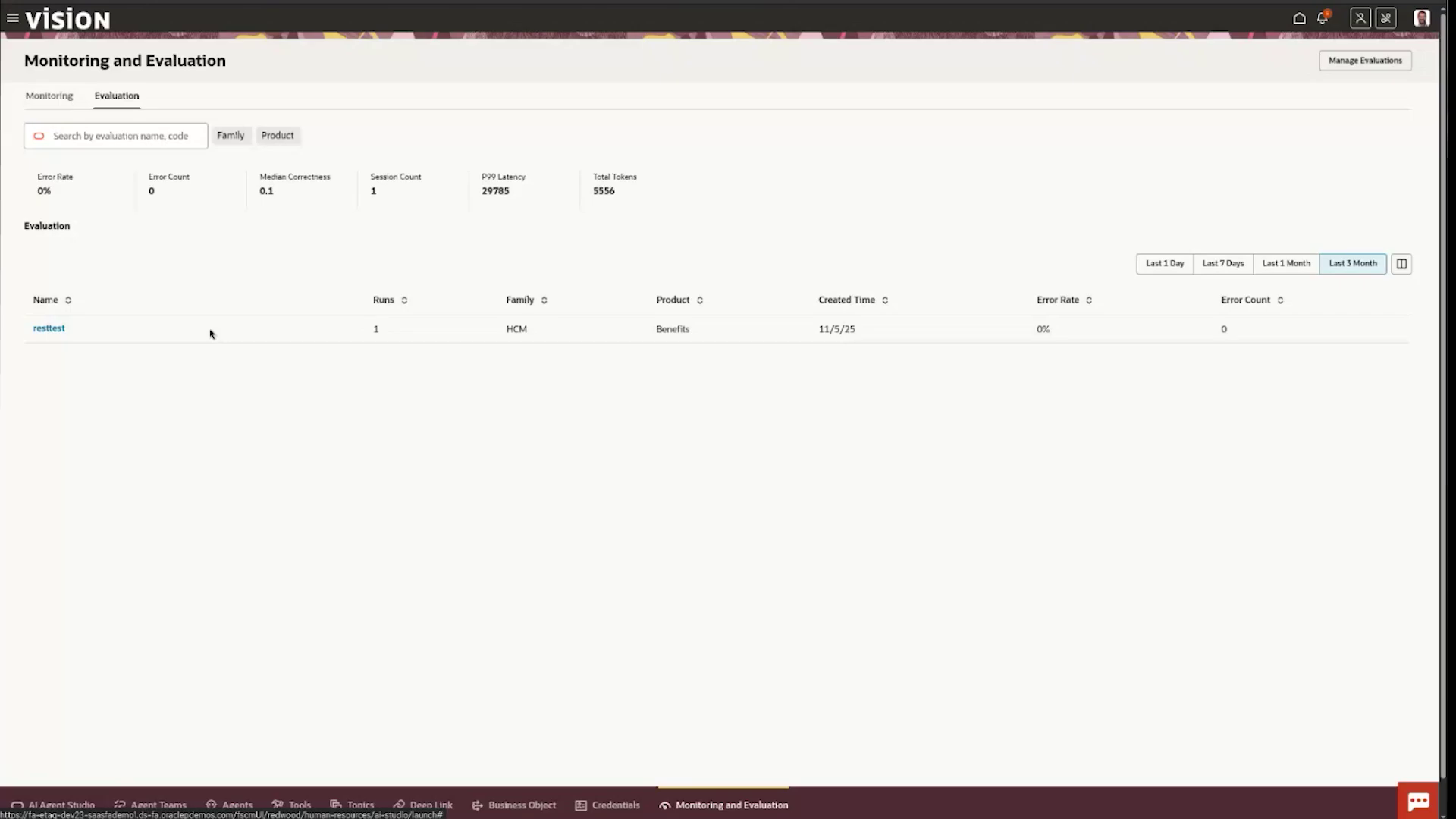
left_click(49, 329)
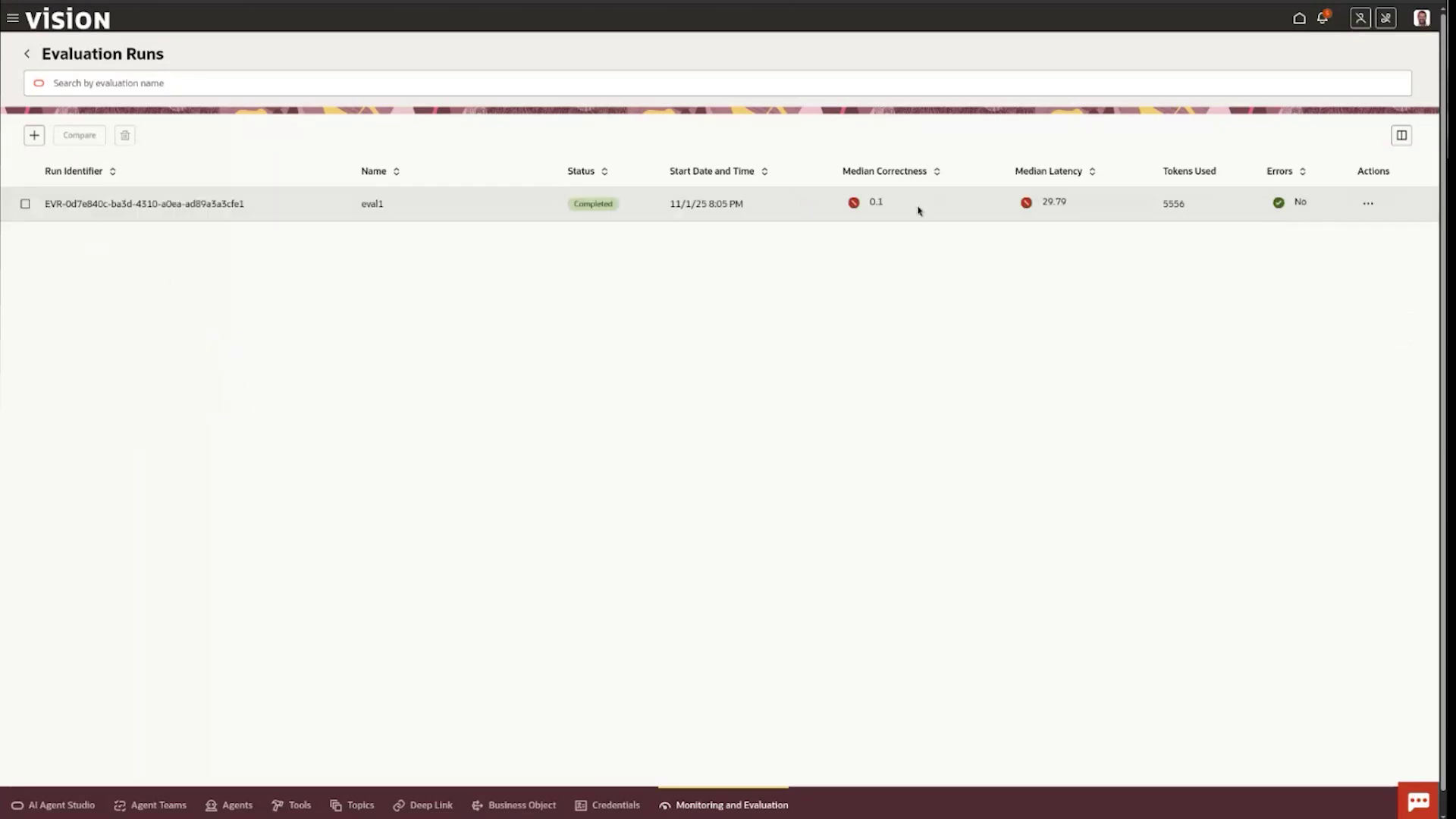
left_click_drag(1164, 203, 1203, 207)
left_click(1173, 205)
Step: View the eval1 run results and examine the trace for the question about jobs available in Atlanta
left_click(1369, 202)
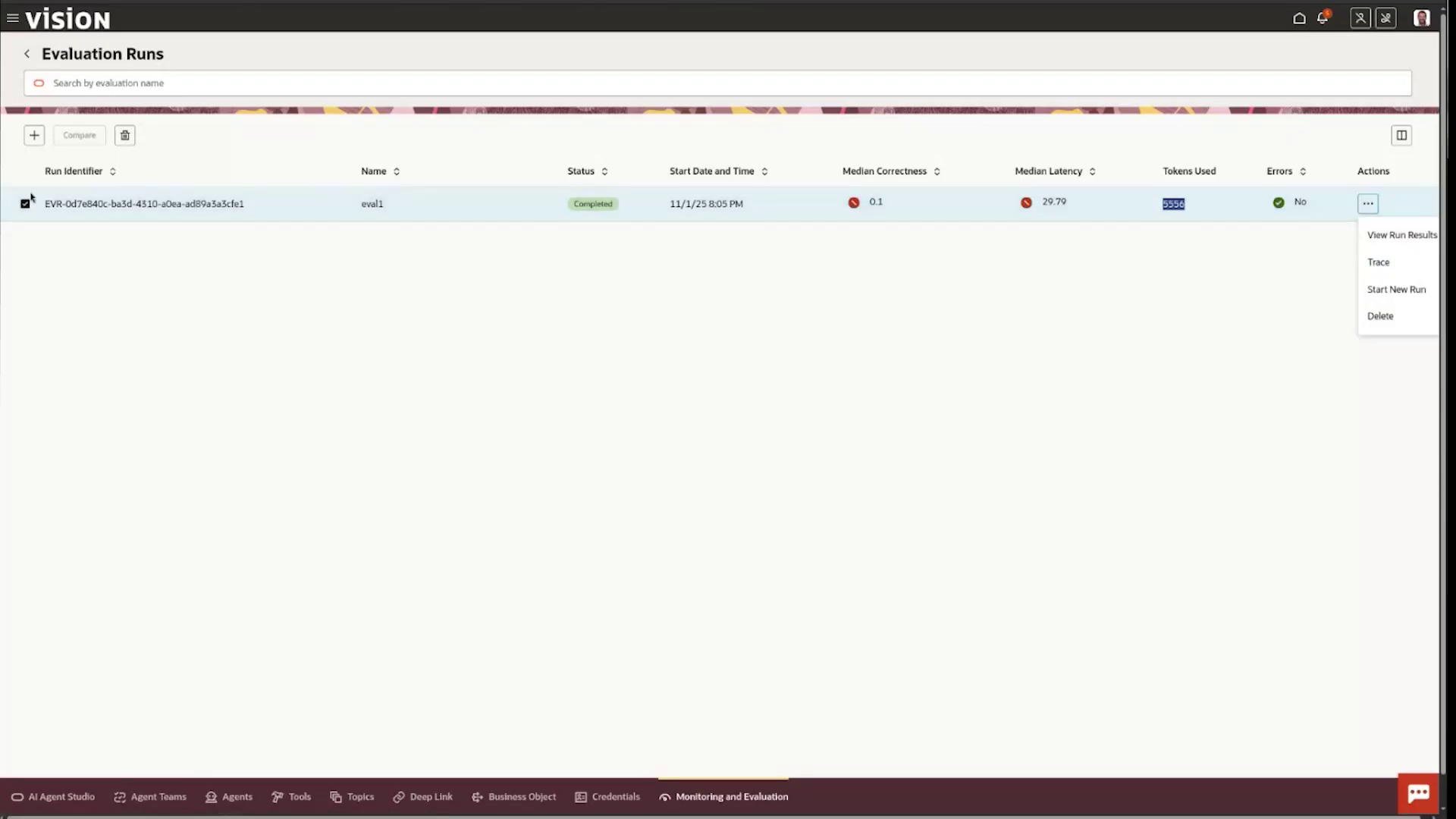
left_click(1416, 237)
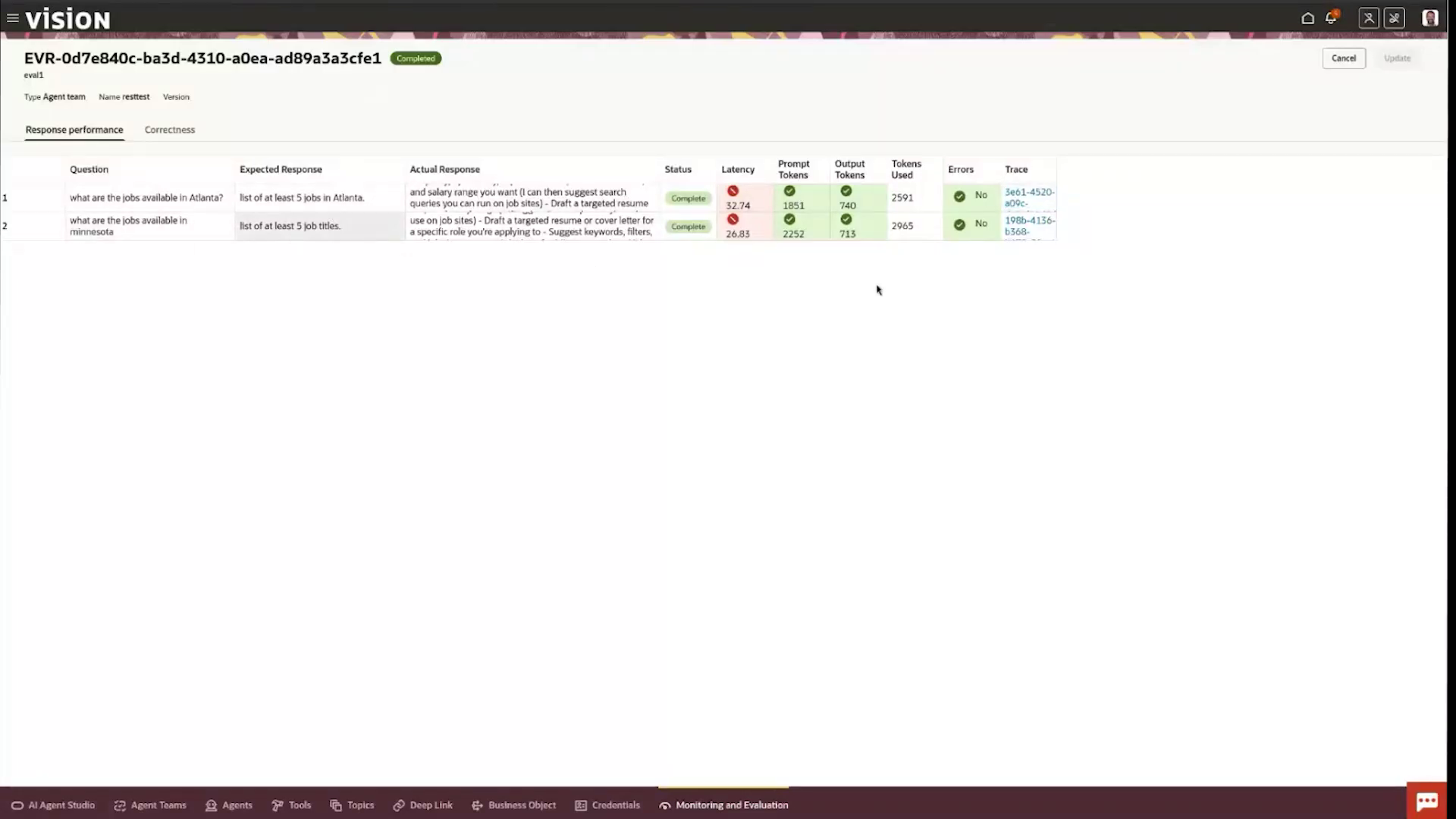
left_click(1027, 202)
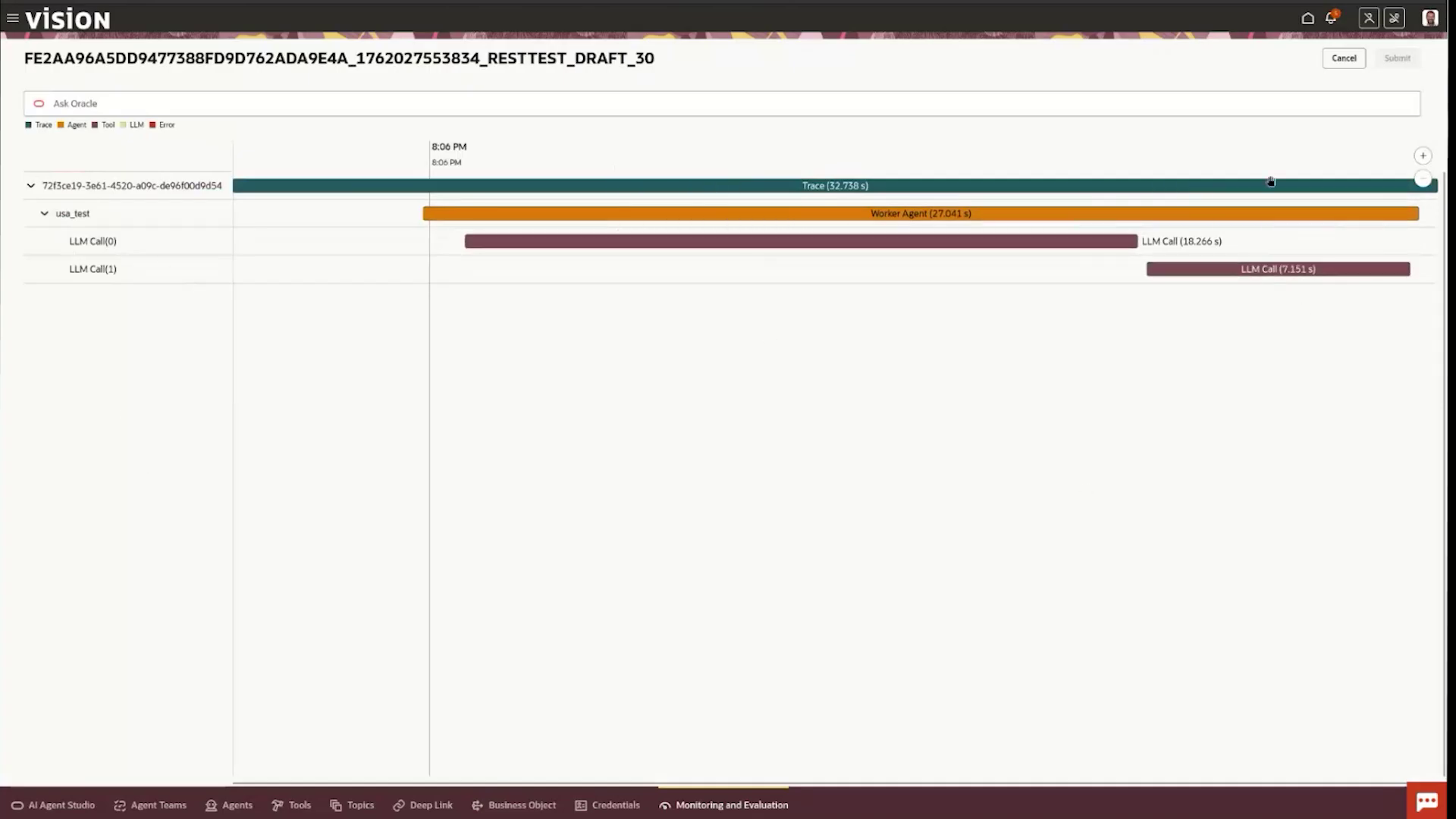
left_click(1343, 58)
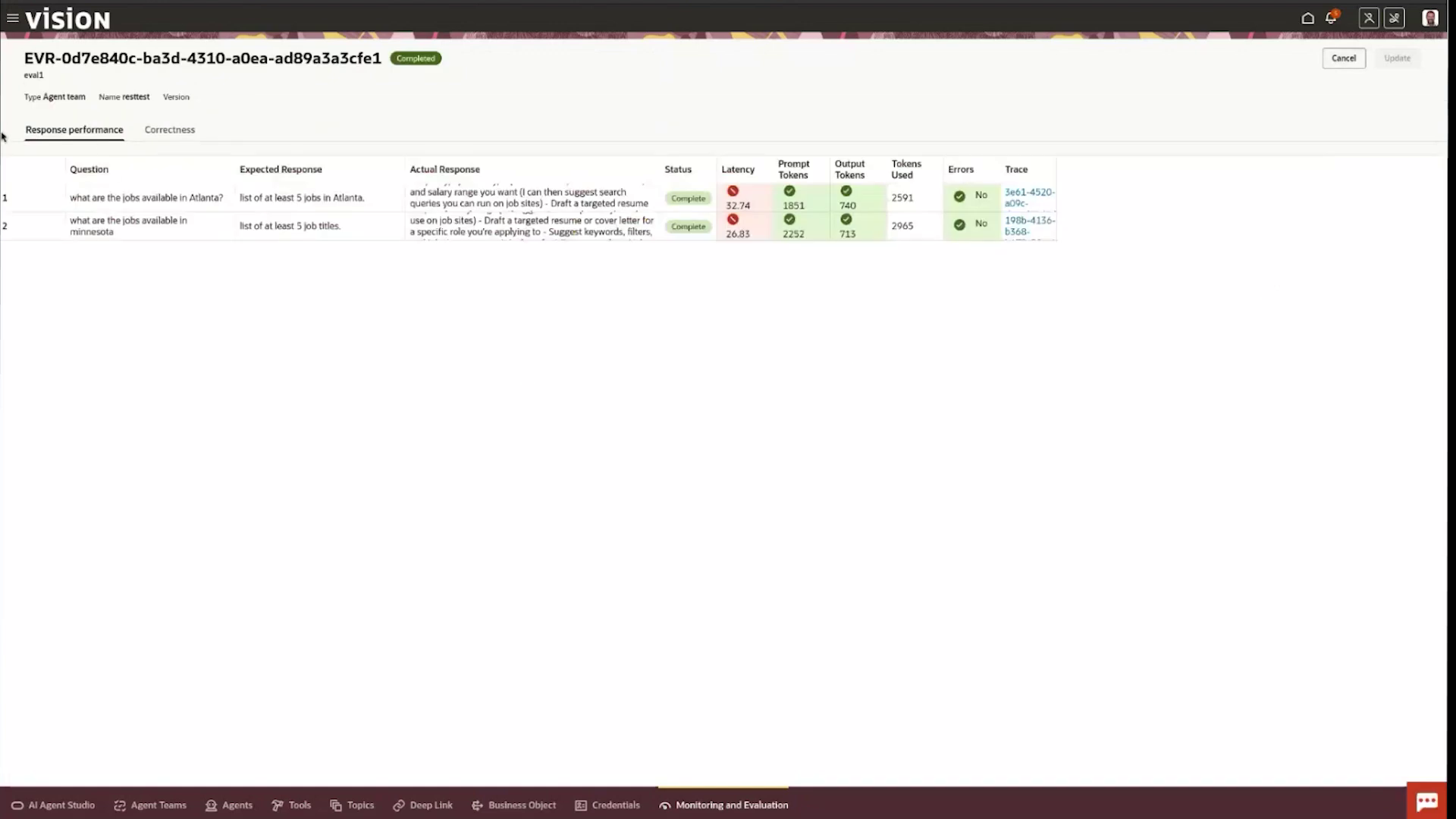
Step: Examine the correctness scores and LLM feedback of the eval1 run and return to the evaluation overview
left_click(170, 129)
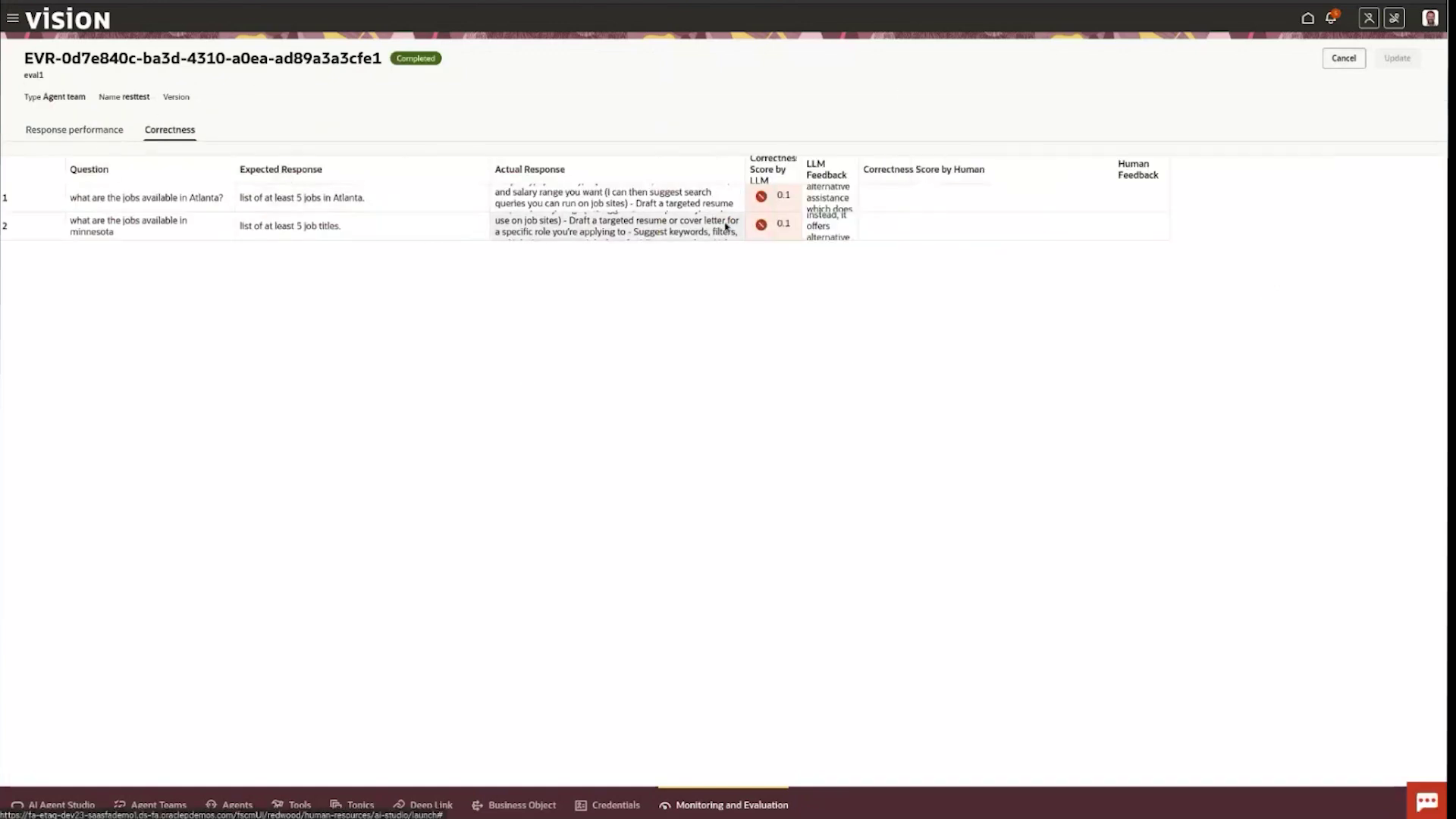
left_click(1342, 59)
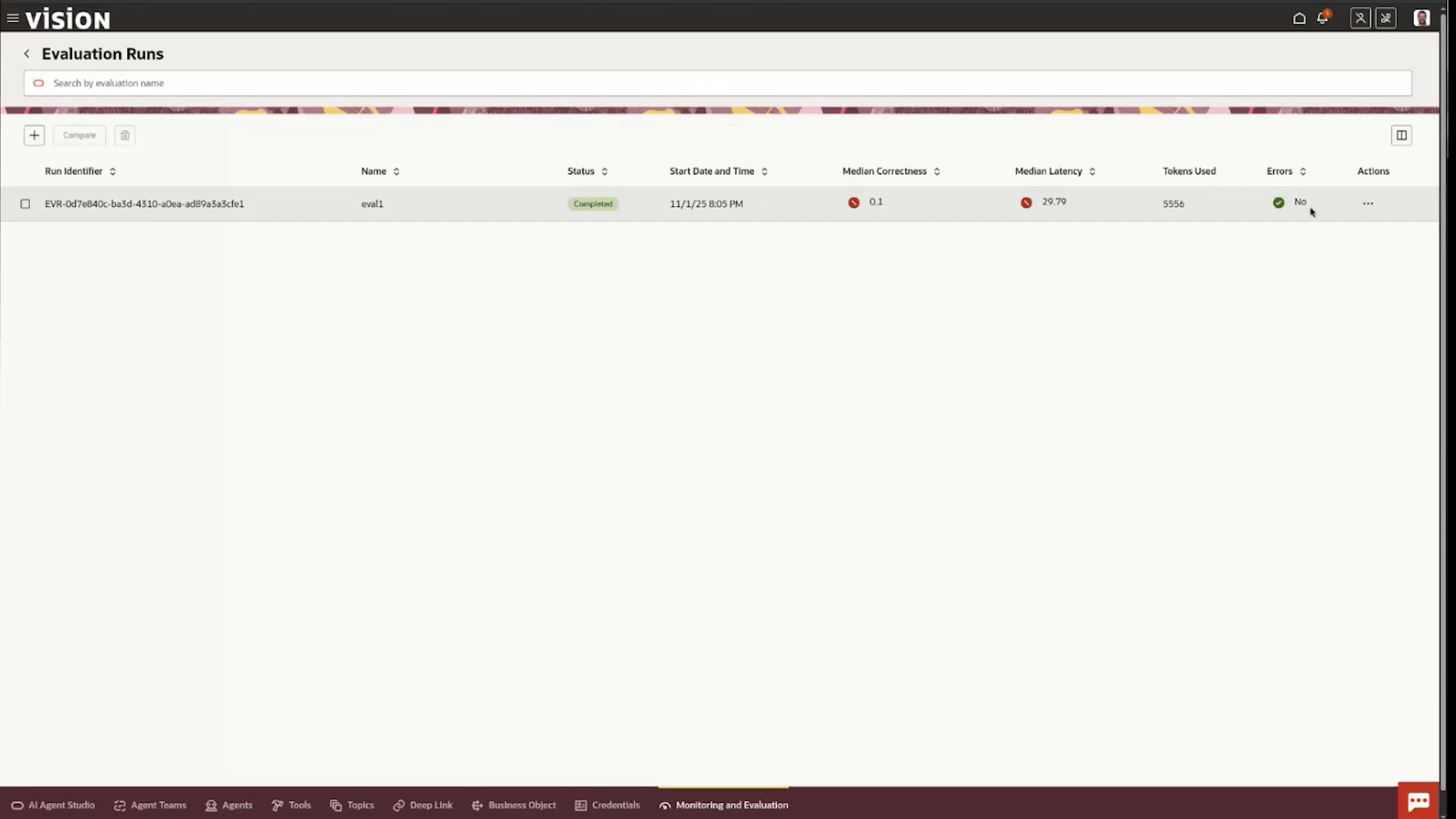
left_click(28, 53)
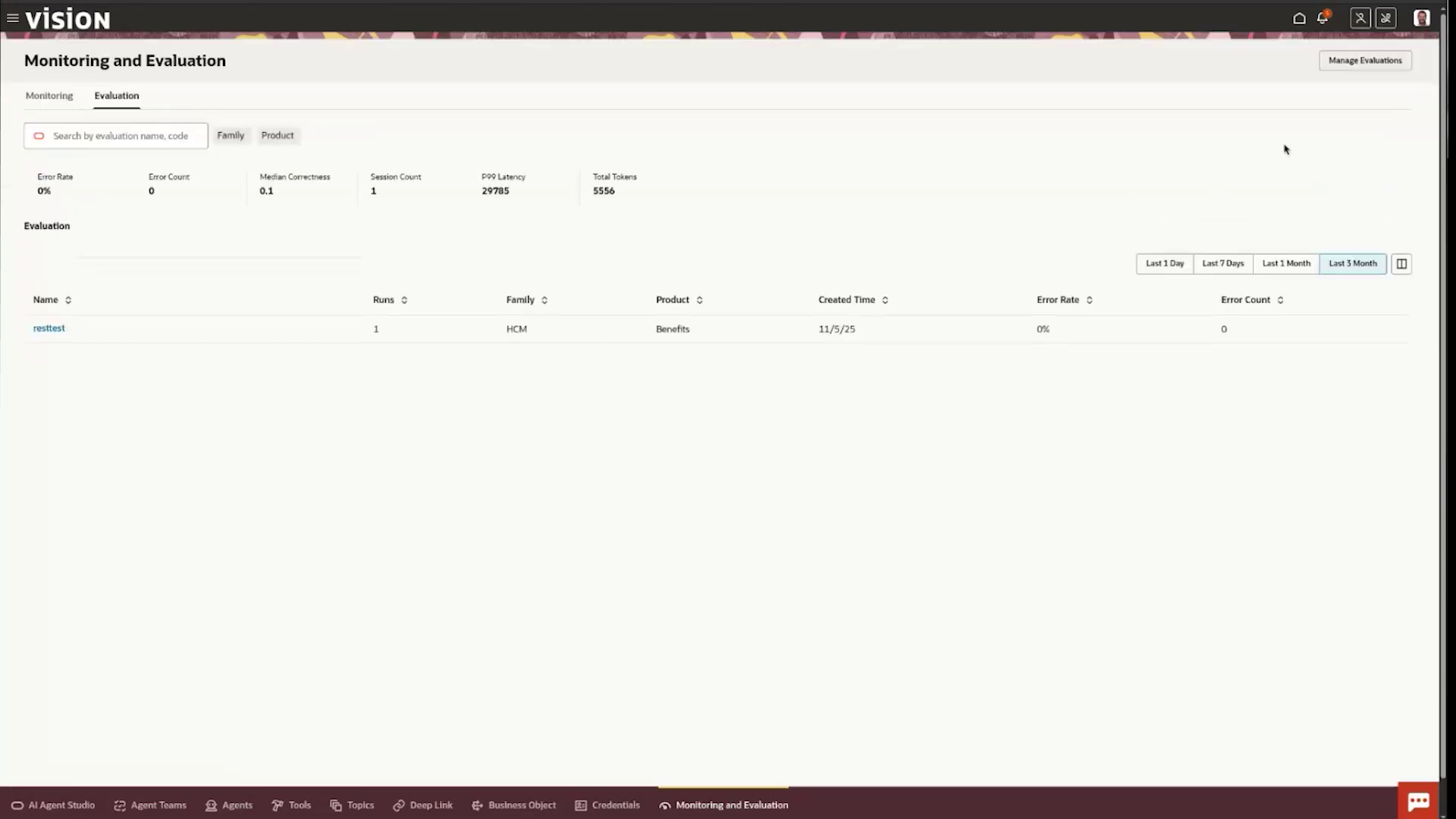
Step: Open evaluation management, check the runs of the BIN evaluation and return to the agent monitoring overview
left_click(1392, 65)
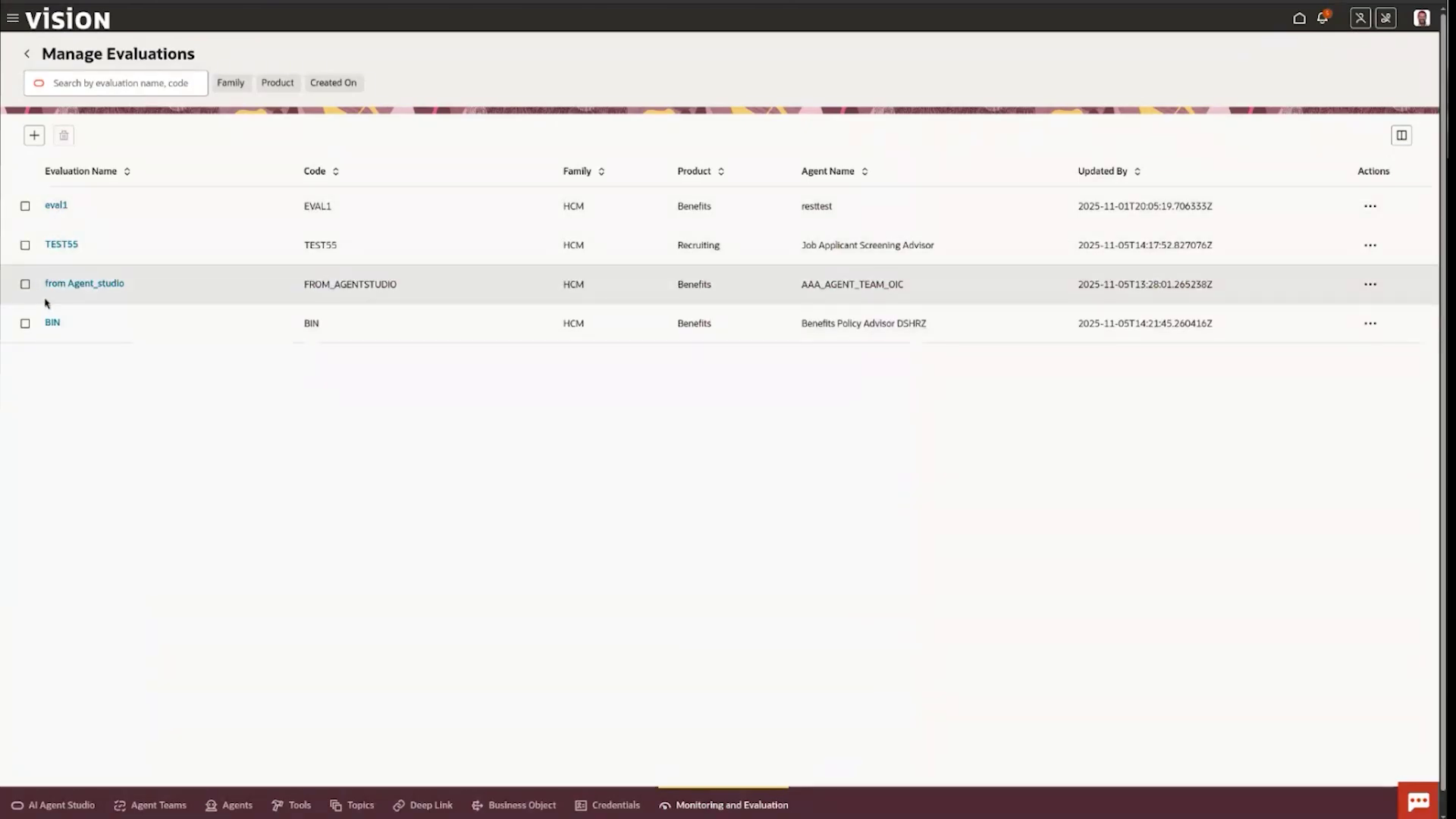
left_click(52, 323)
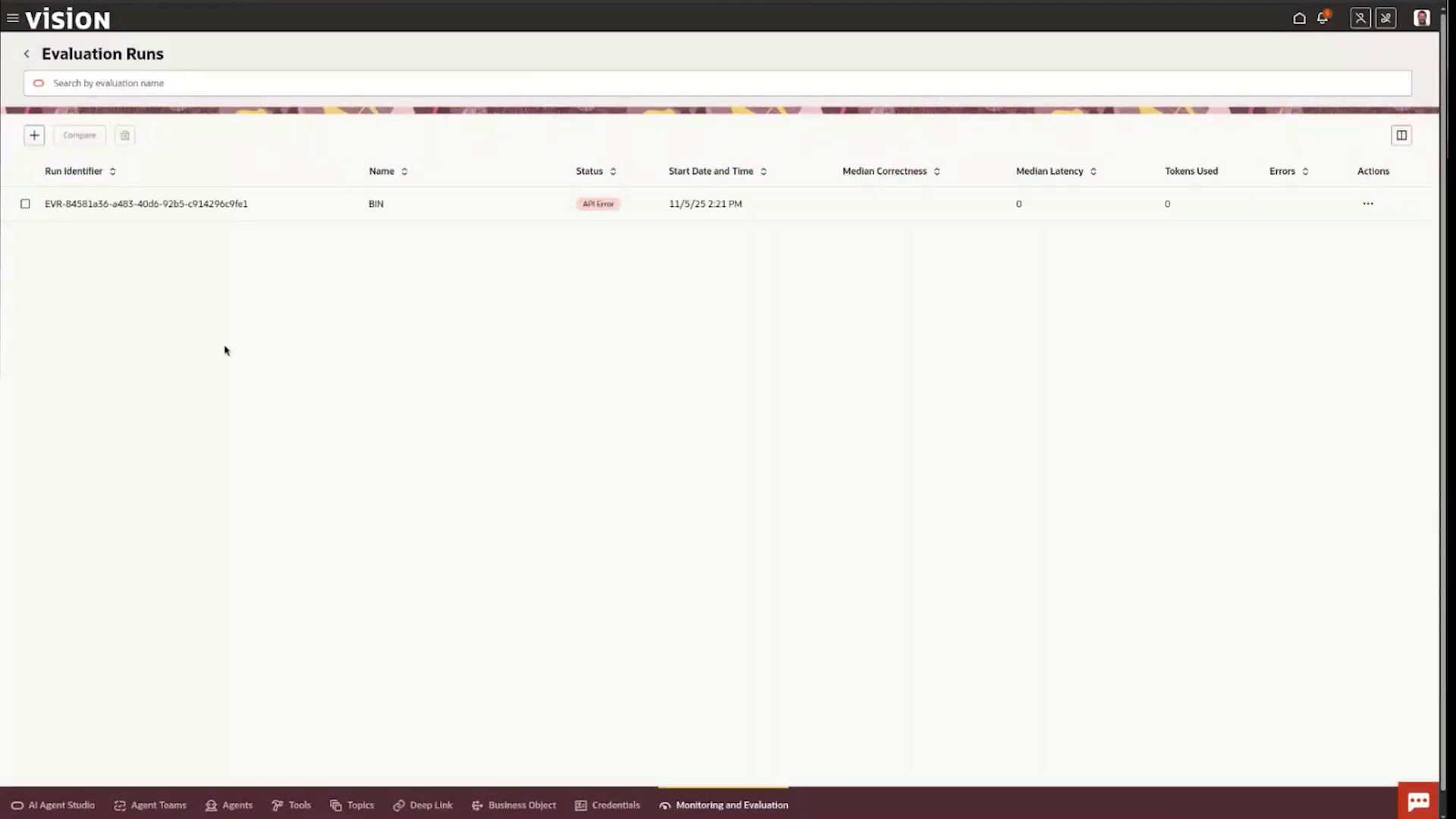
left_click(27, 53)
left_click(27, 53)
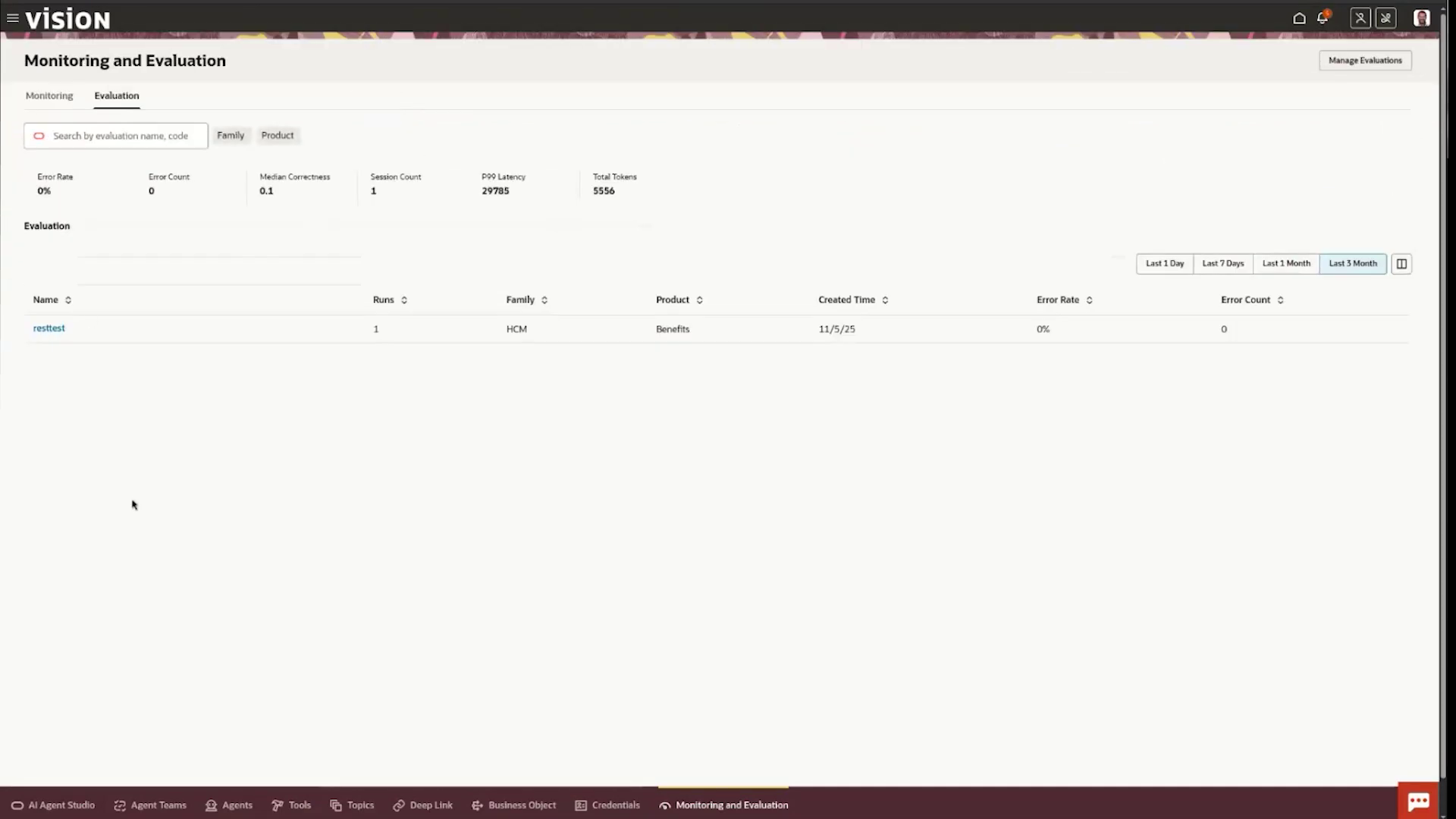
left_click(60, 103)
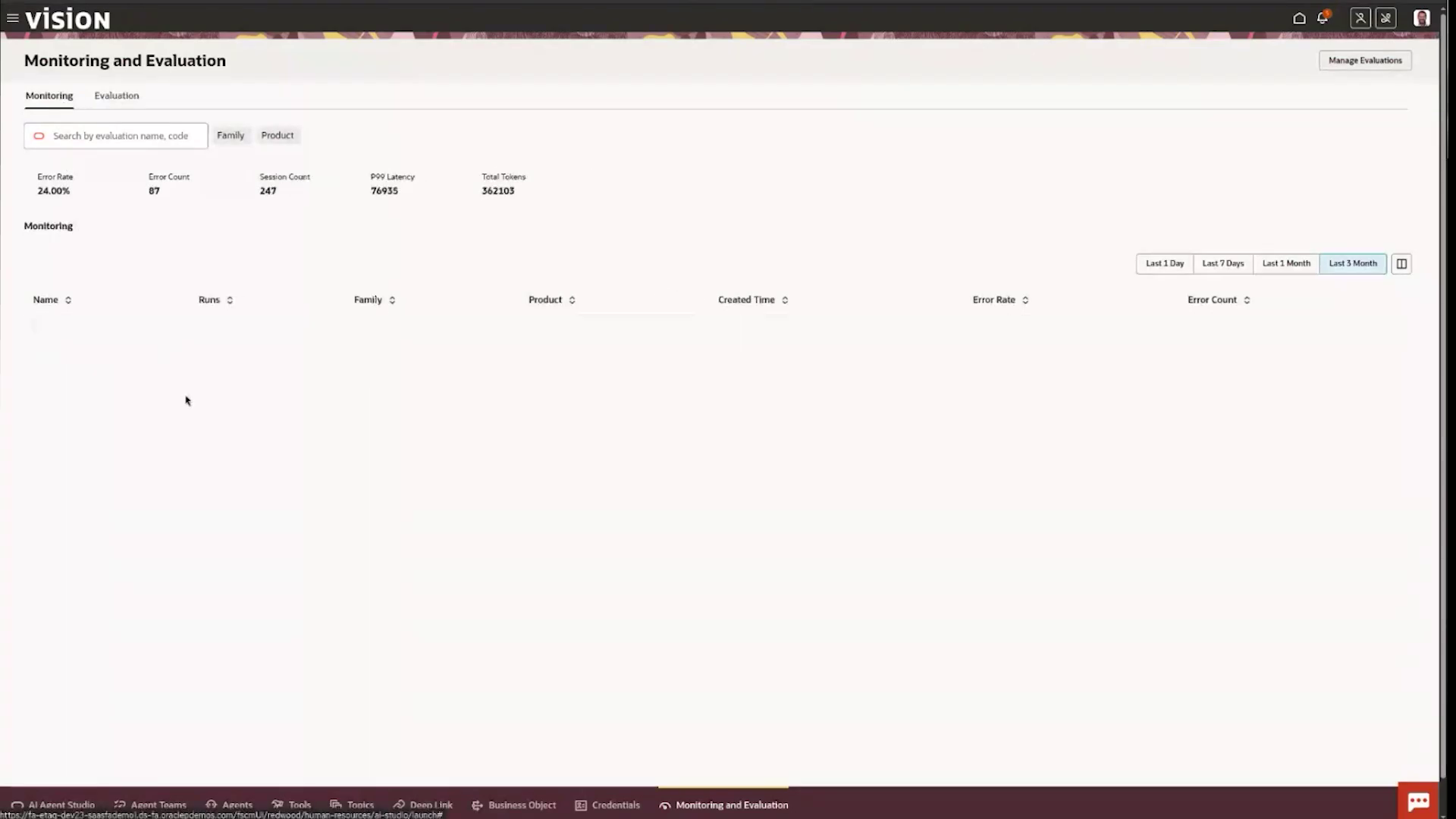